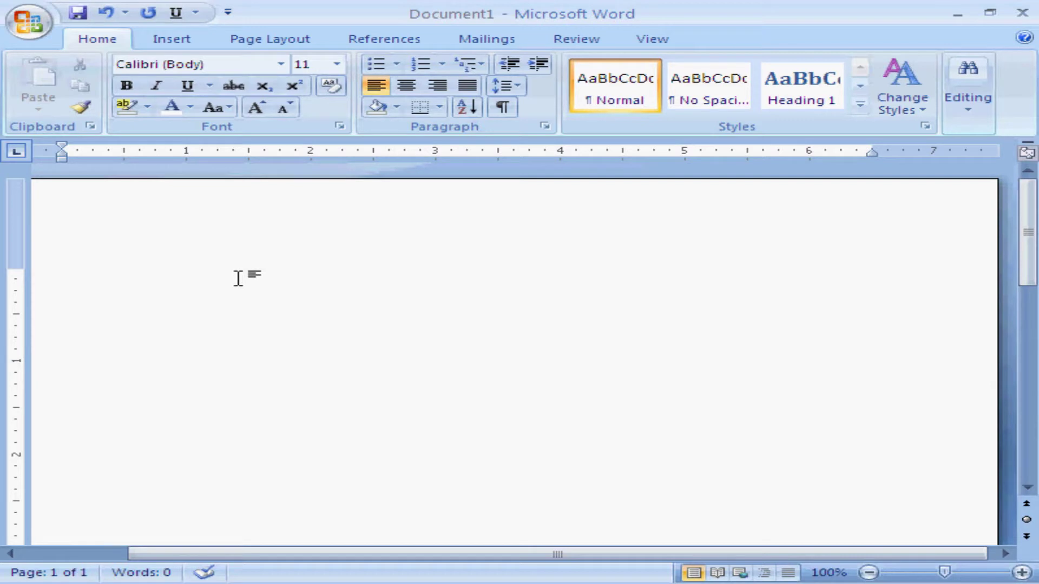
- Enter the sentence "This is ms-word." in the blank document and end the line
type("this is ms-word")
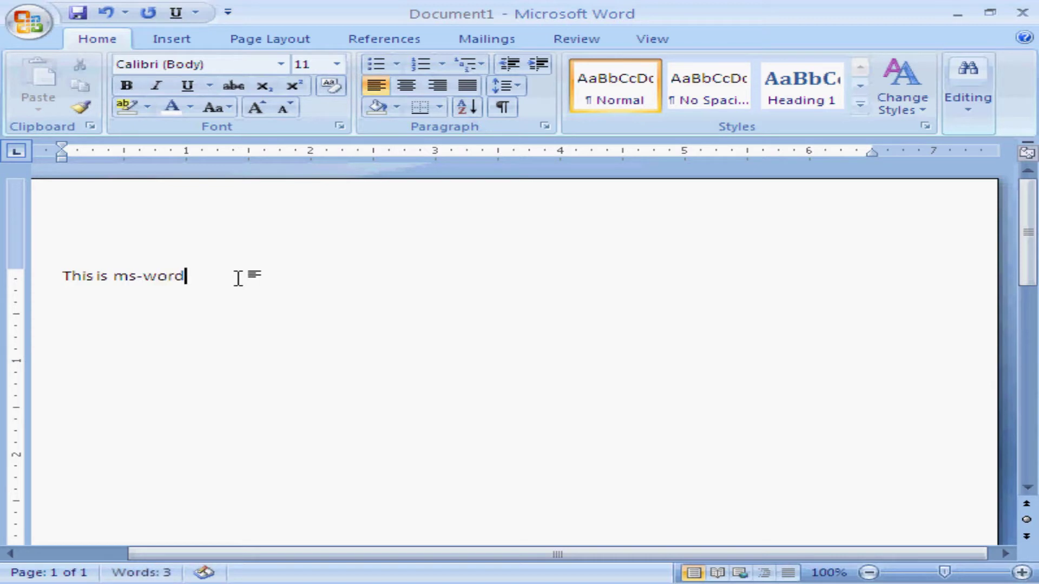
type(".")
key("Return")
- Change the font of "ms-word." to Bernard MT Condensed
left_click_drag(114, 276, 189, 277)
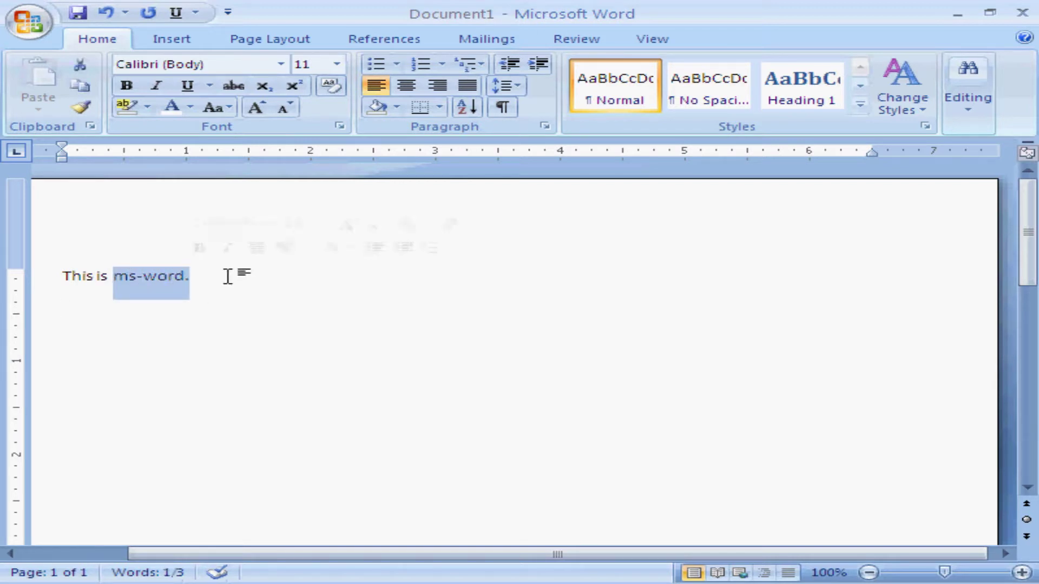
left_click(281, 66)
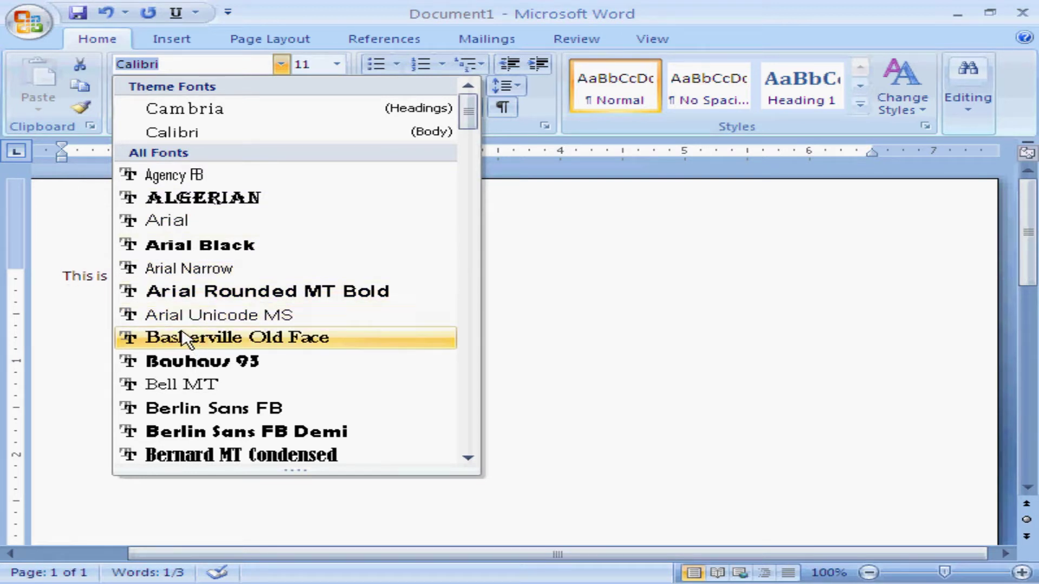
left_click(173, 457)
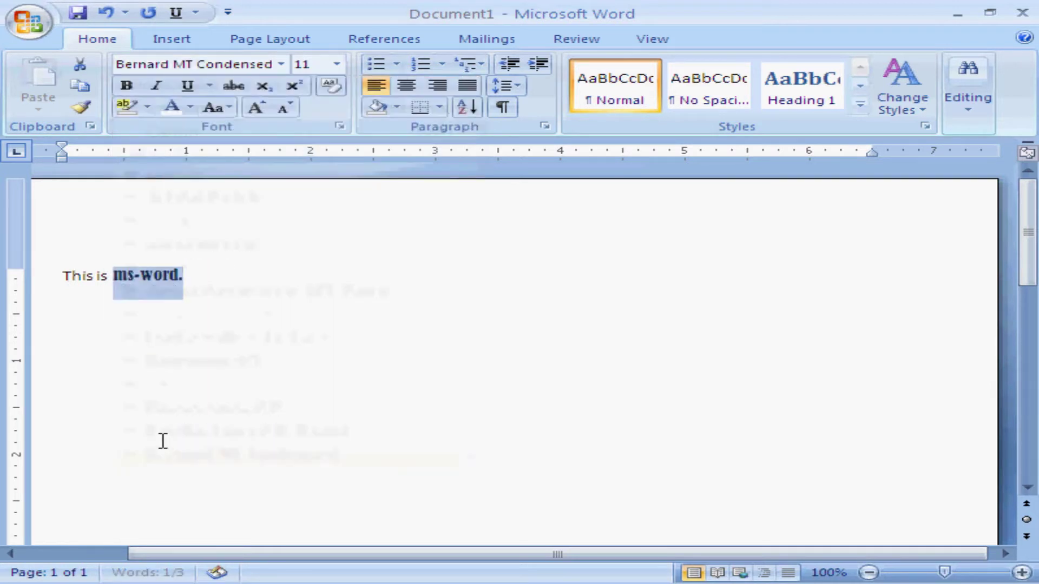
- Insert four blank lines above the sentence to move it down the page
left_click(183, 306)
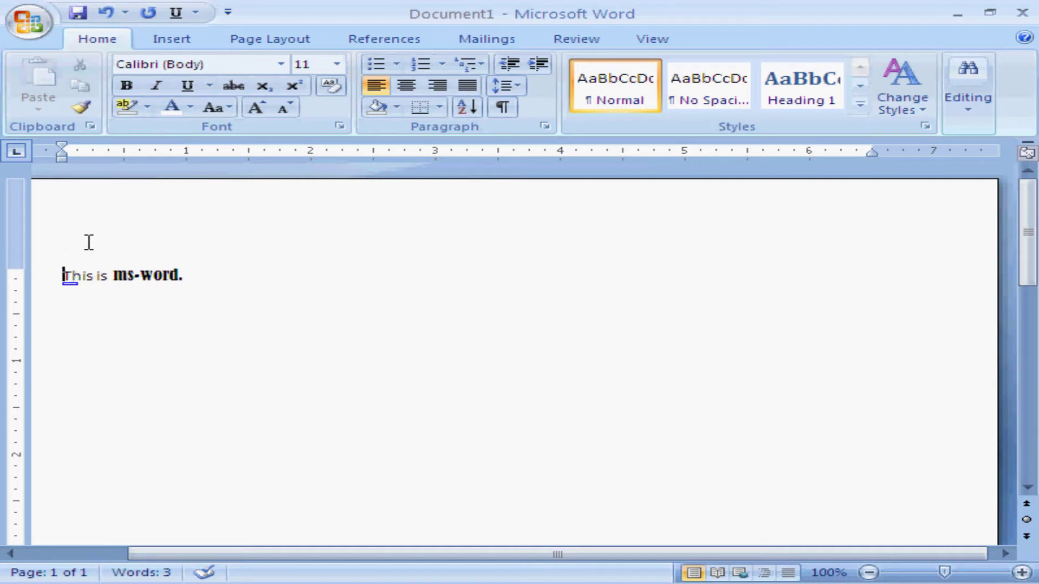
key("Return")
key("Return")
key("Return")
key("Return")
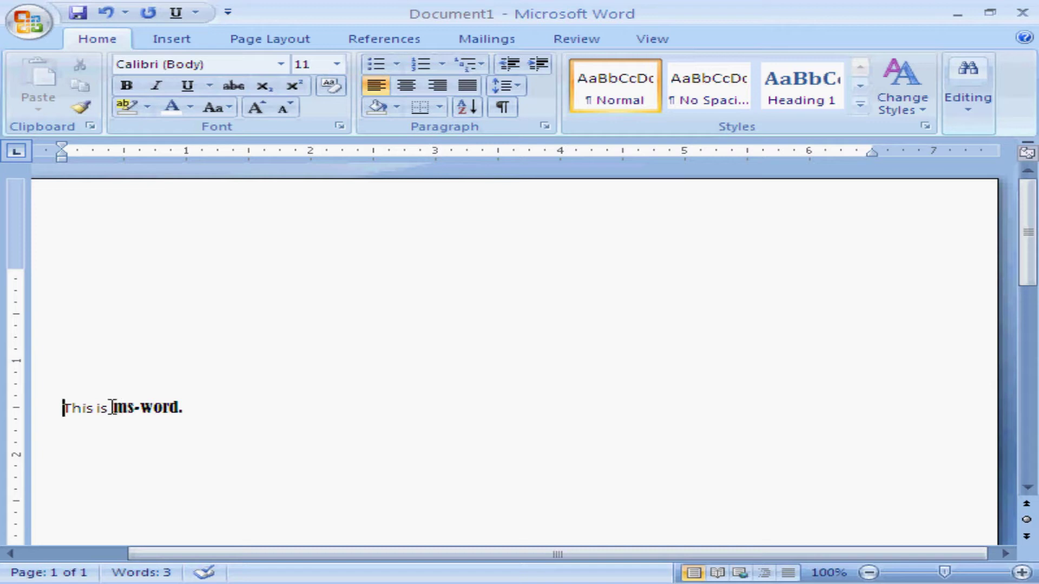
- Set the font of "ms-word." to Calibri (Body) and its size to 28
left_click_drag(112, 407, 183, 405)
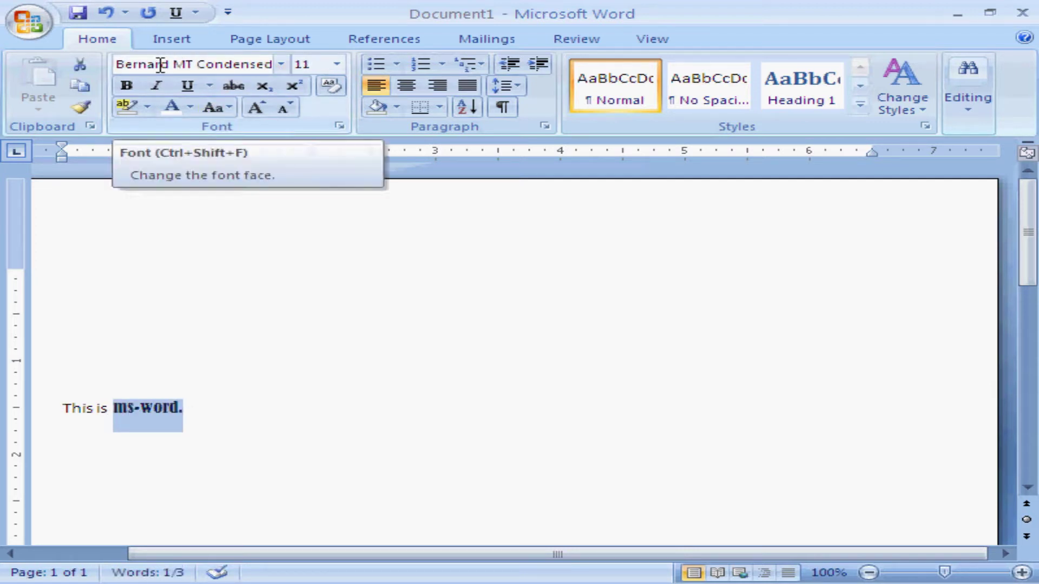
left_click(281, 65)
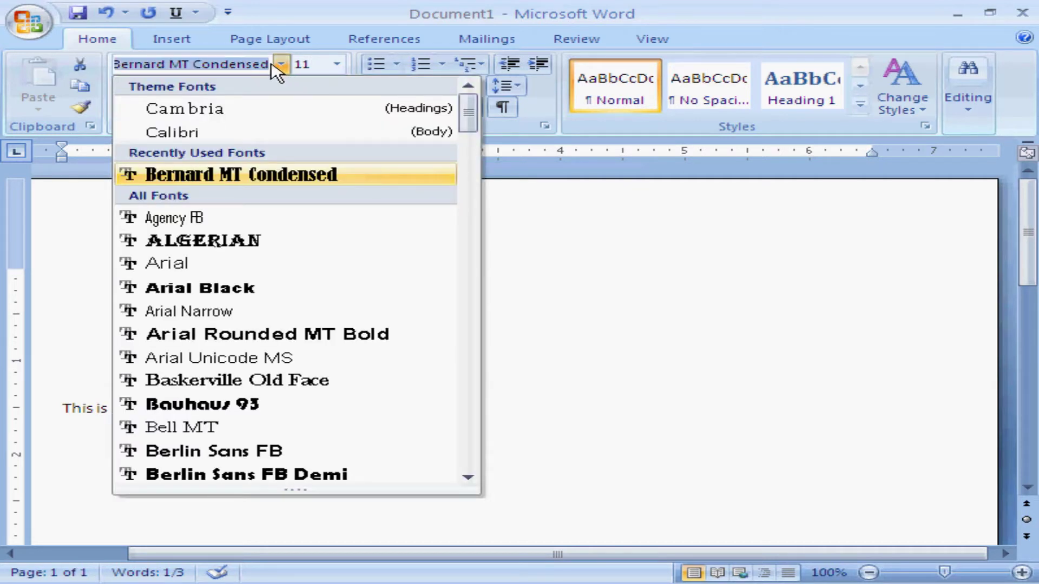
left_click(204, 135)
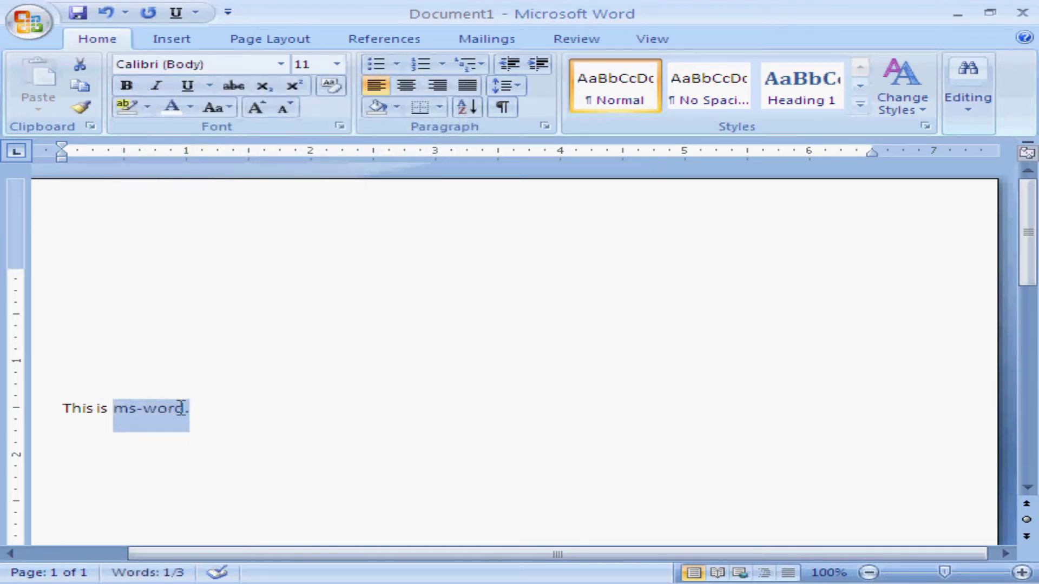
left_click(340, 68)
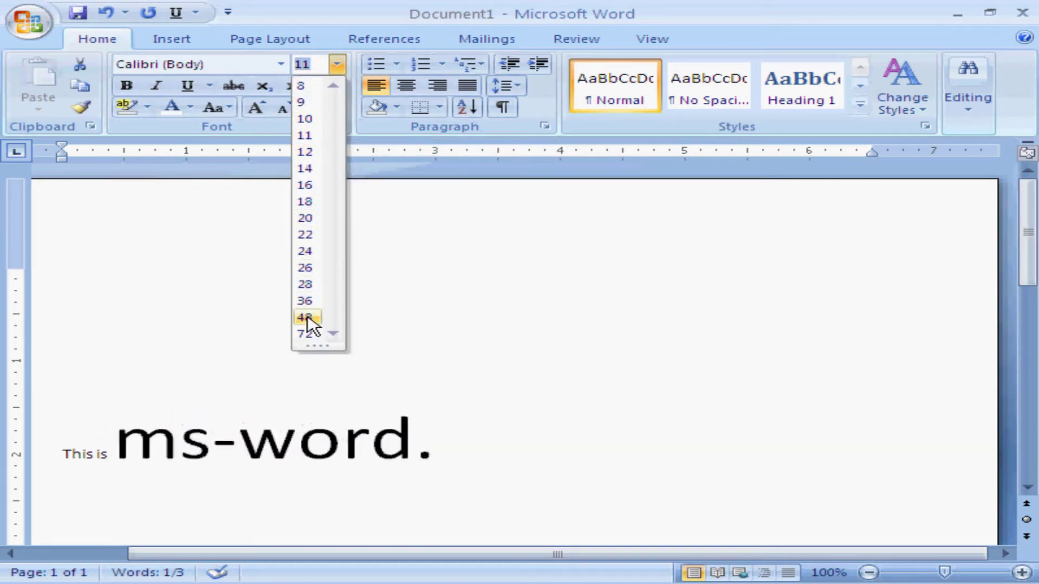
left_click(306, 285)
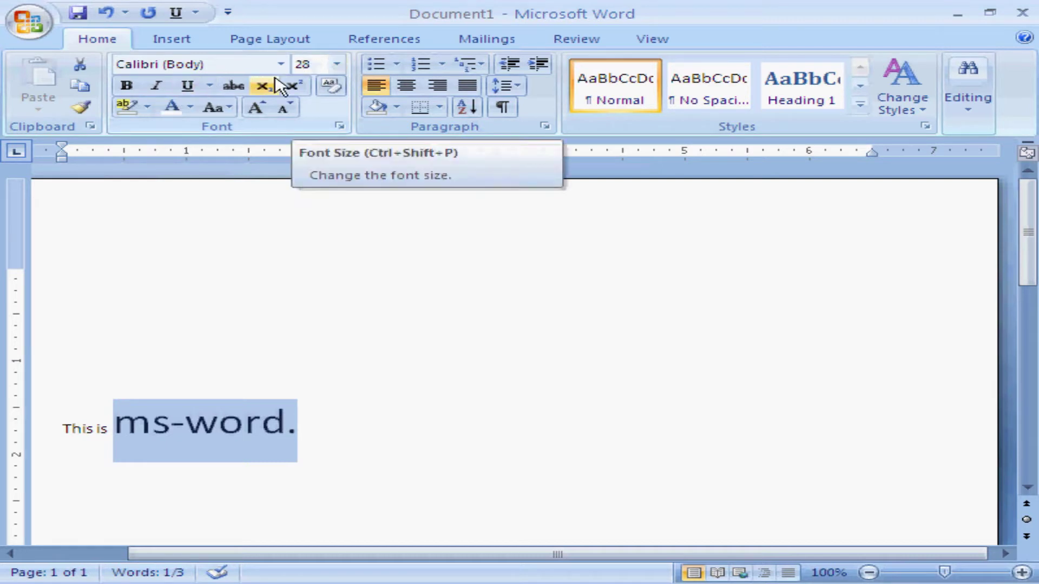
- Apply bold, italic, underline and strikethrough formatting to "ms-word."
left_click(127, 86)
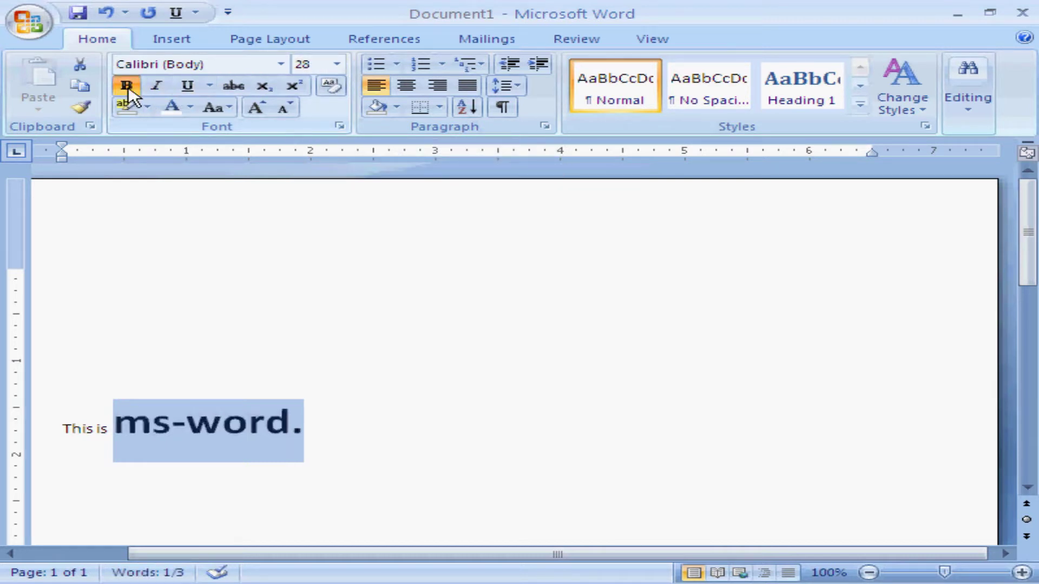
left_click(157, 86)
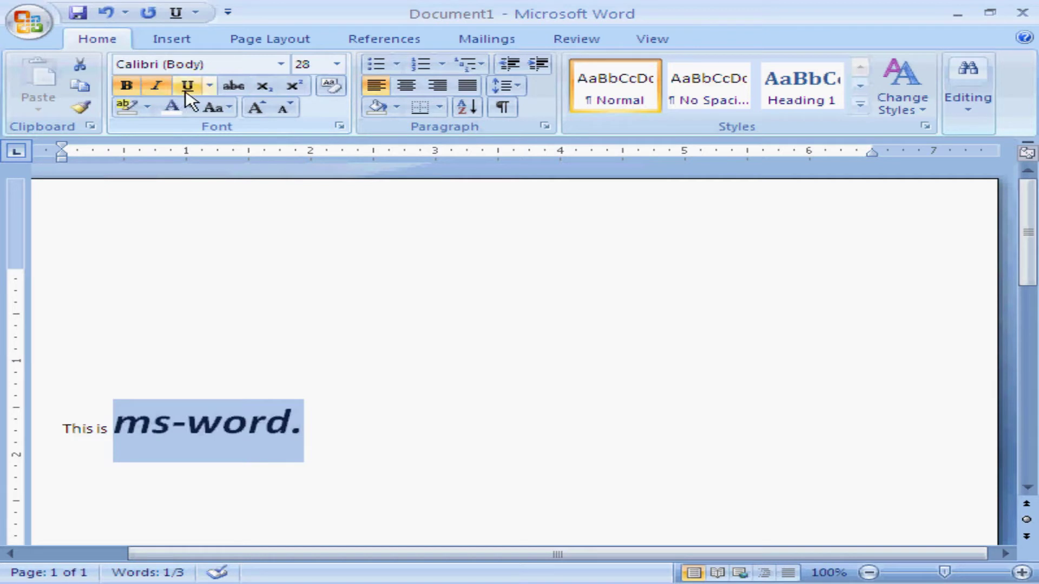
left_click(186, 95)
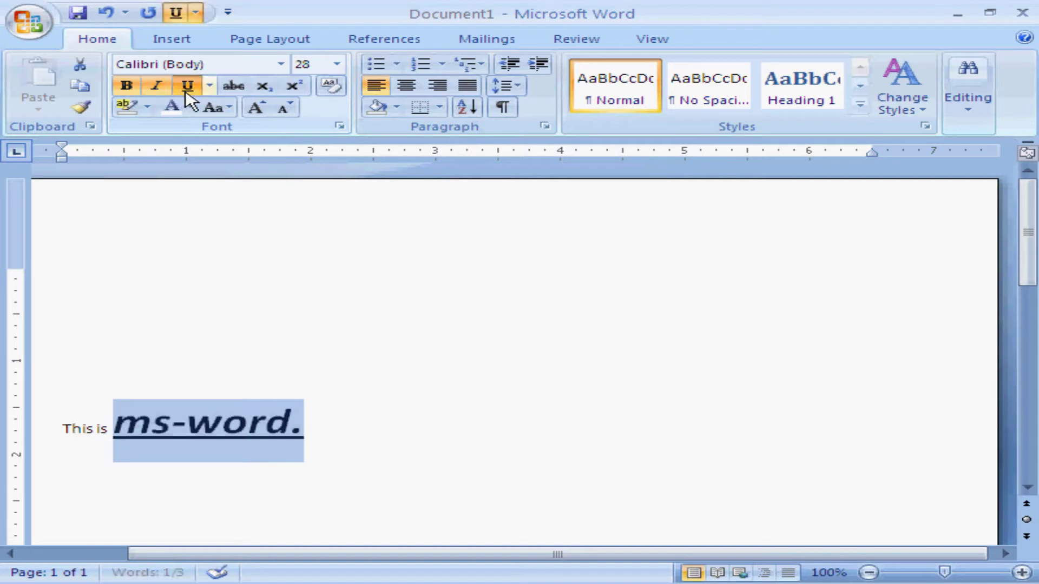
left_click(232, 97)
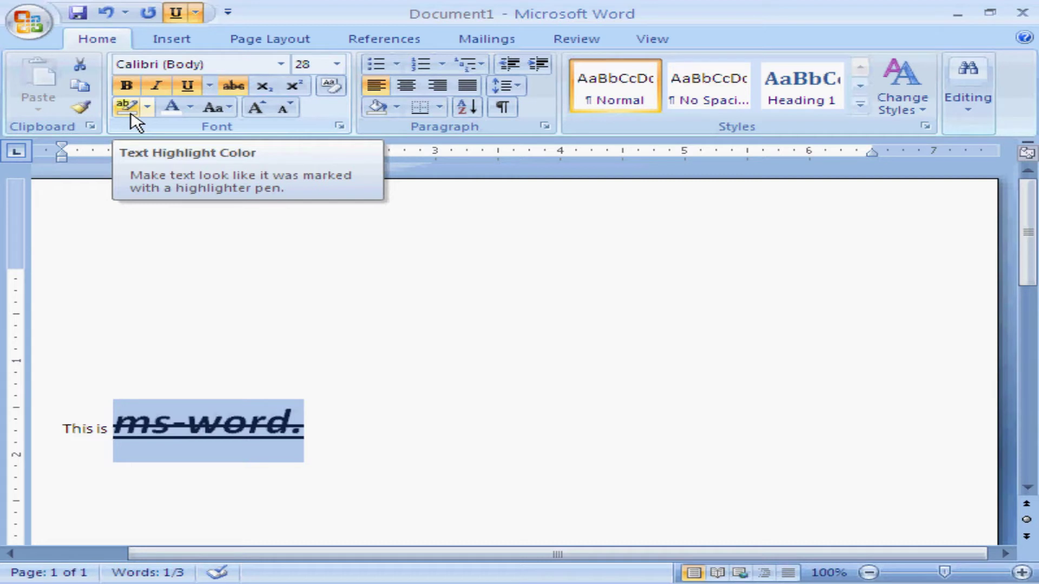
- Highlight the word "ms-word" in bright green
key("Right")
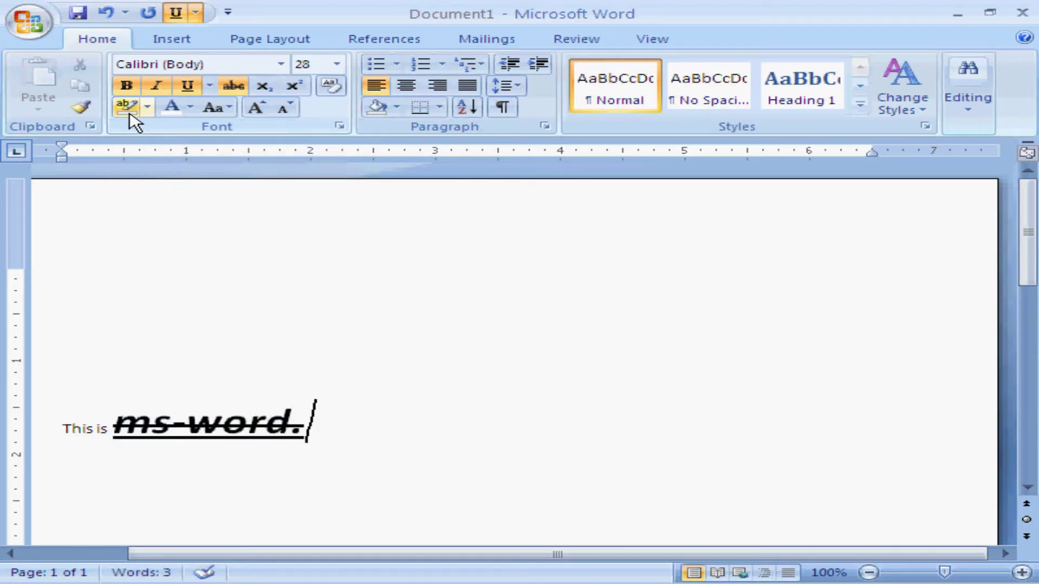
left_click(147, 108)
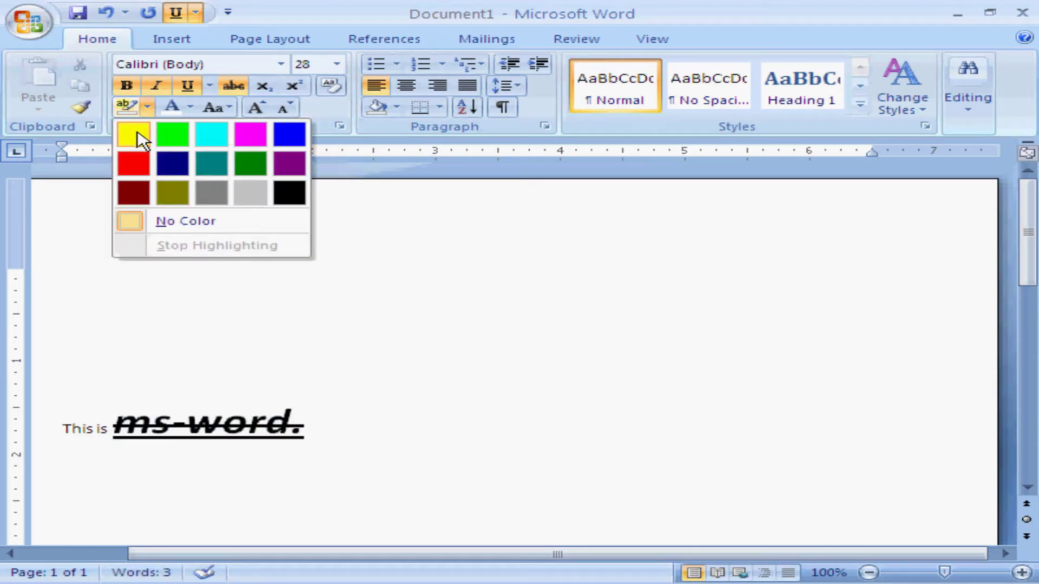
left_click_drag(295, 420, 135, 416)
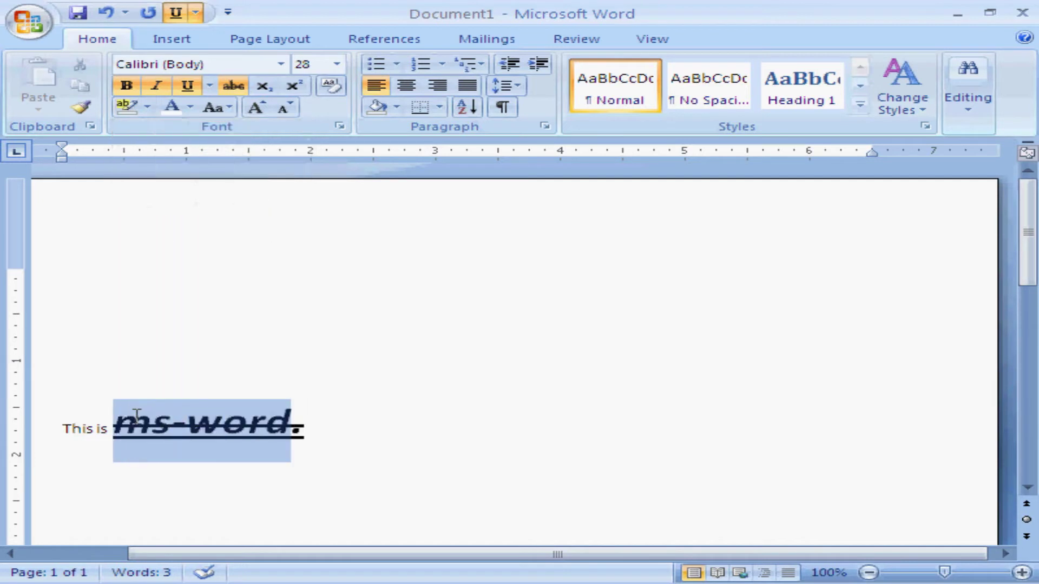
left_click(146, 107)
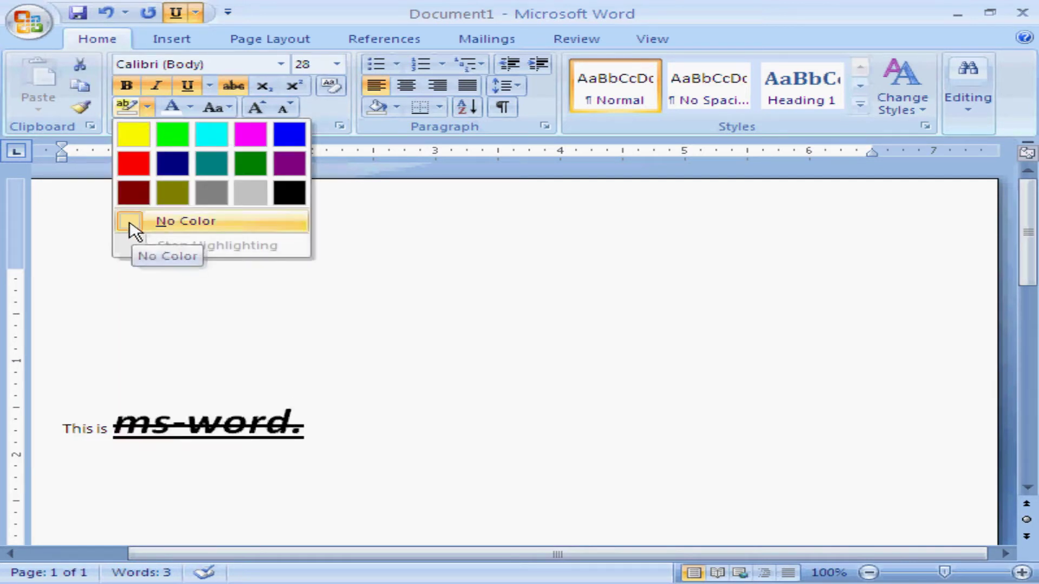
left_click(158, 138)
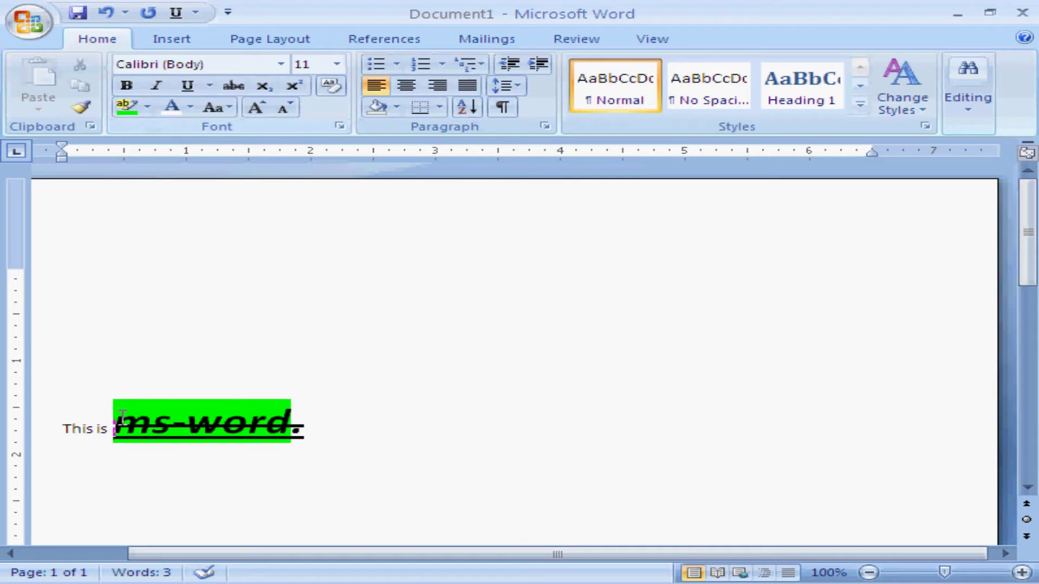
- Remove the green highlight from "ms-word." by setting it to No Color
left_click_drag(114, 427, 305, 428)
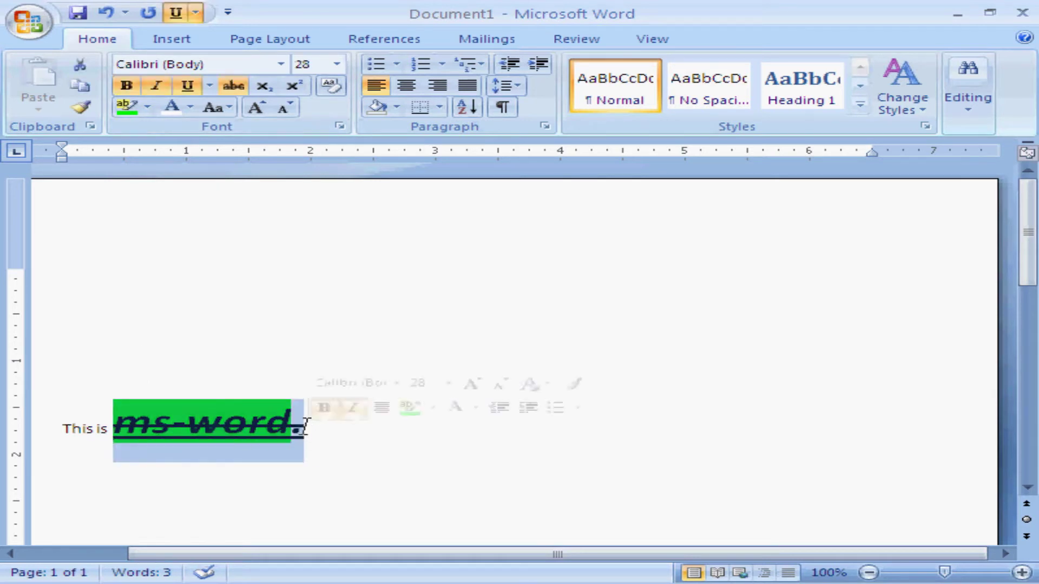
left_click(148, 107)
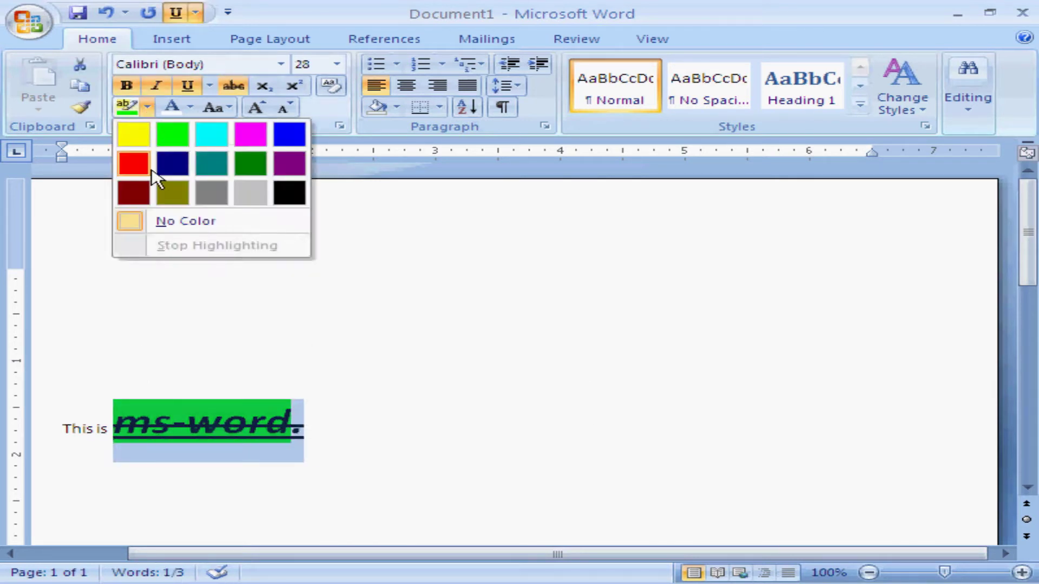
left_click(175, 227)
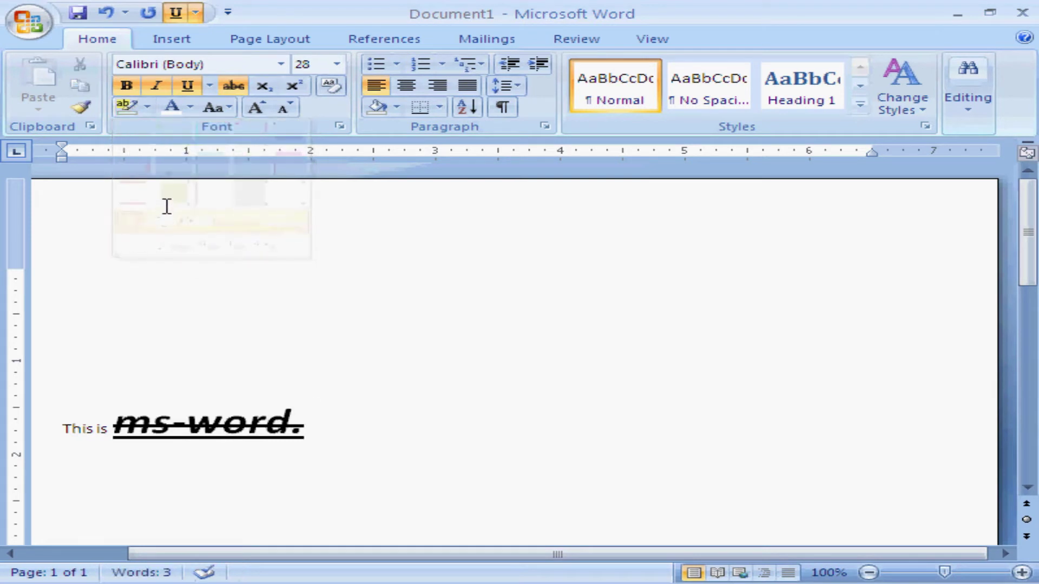
- Change the font color of "ms-word." to the standard red
left_click_drag(306, 419, 139, 399)
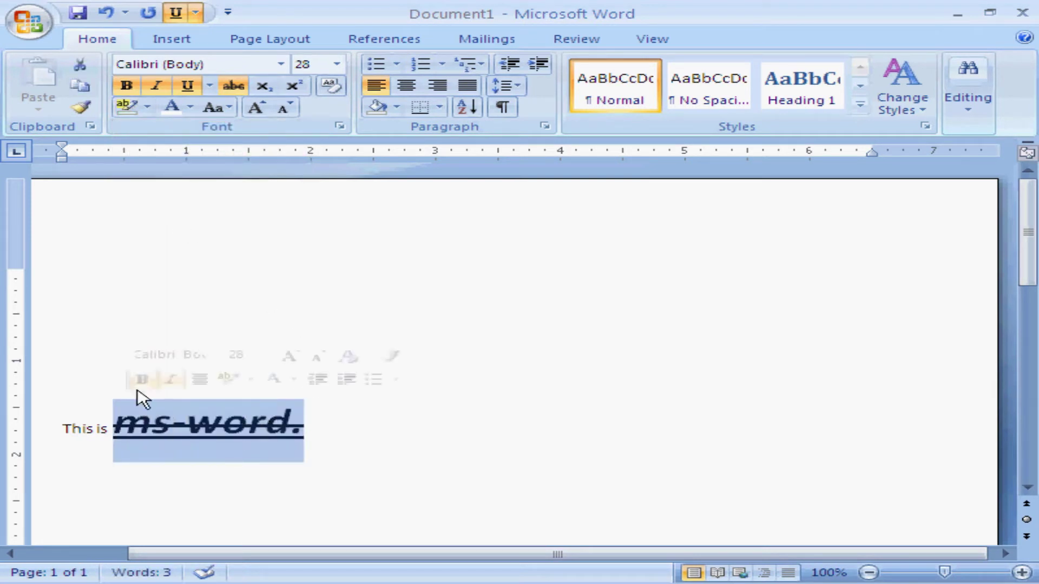
left_click(177, 112)
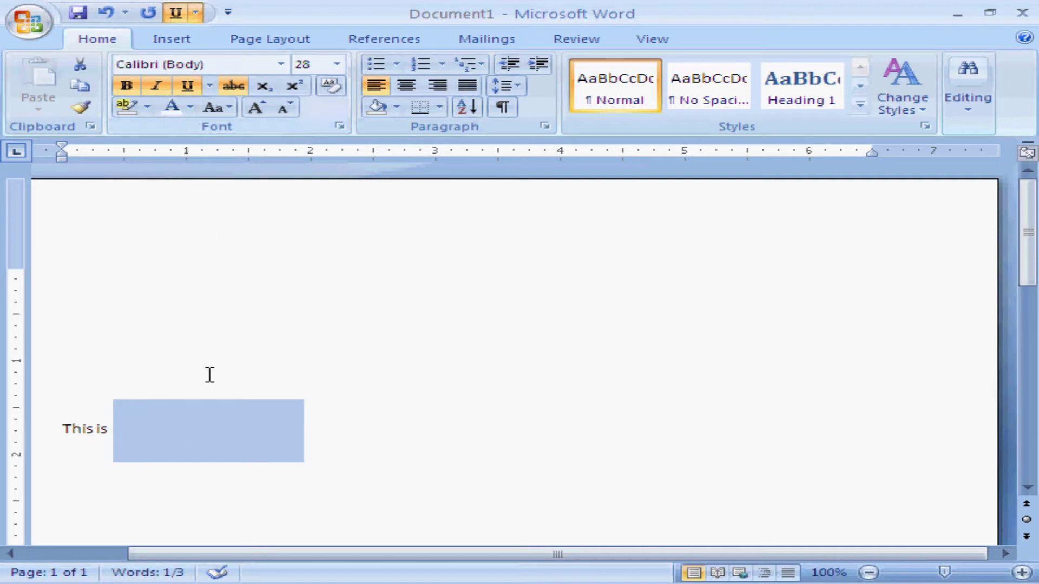
left_click(191, 108)
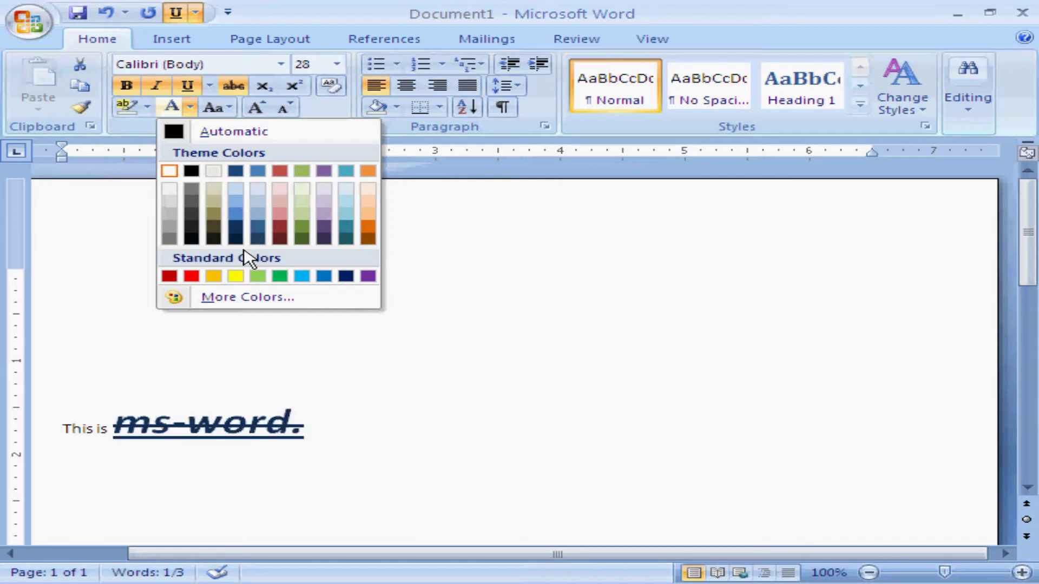
left_click(190, 277)
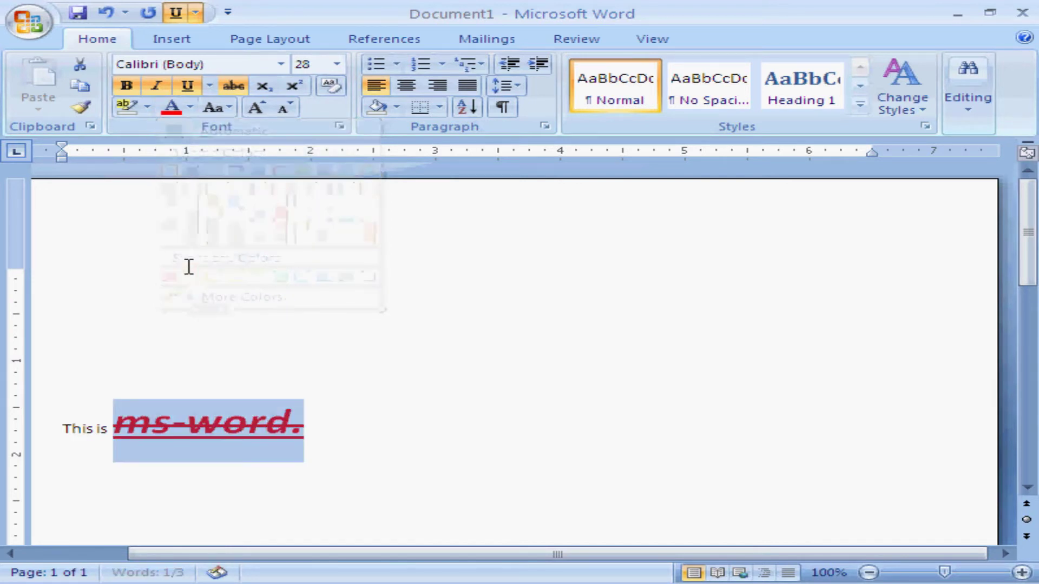
- Convert the text "This is ms-word" to UPPERCASE
left_click(230, 113)
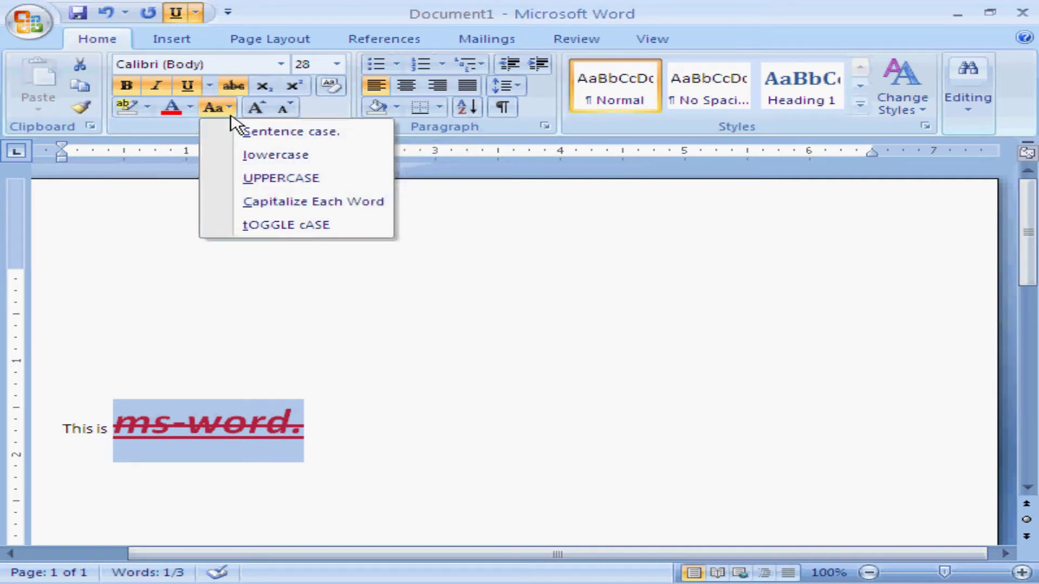
left_click(311, 412)
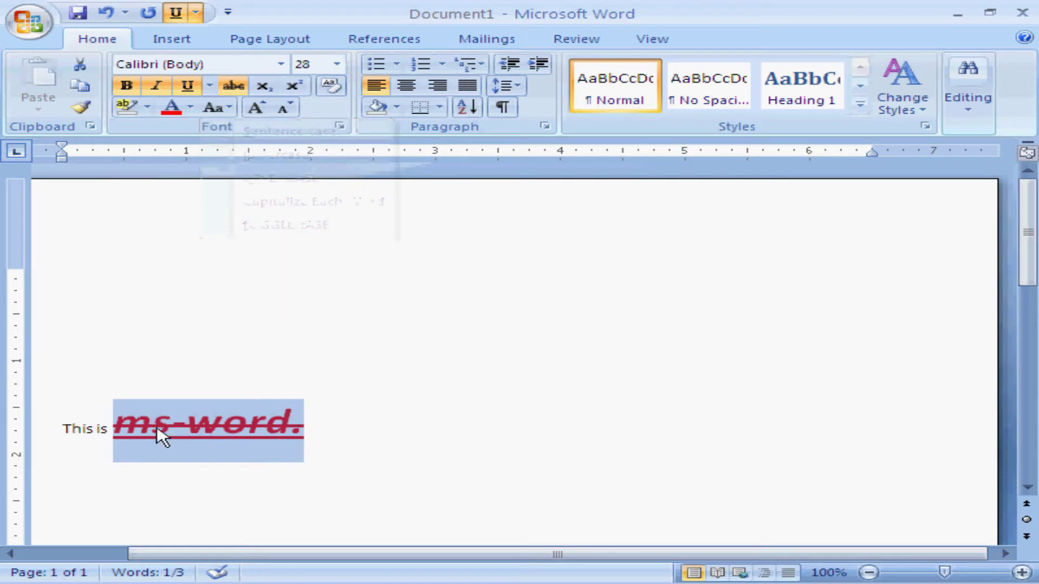
left_click_drag(59, 423, 299, 416)
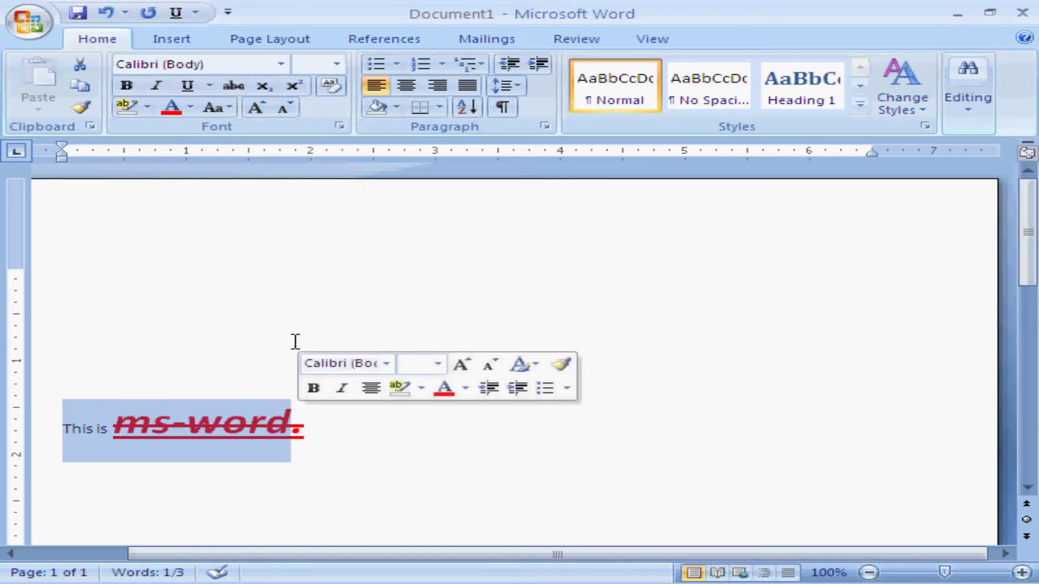
left_click(232, 110)
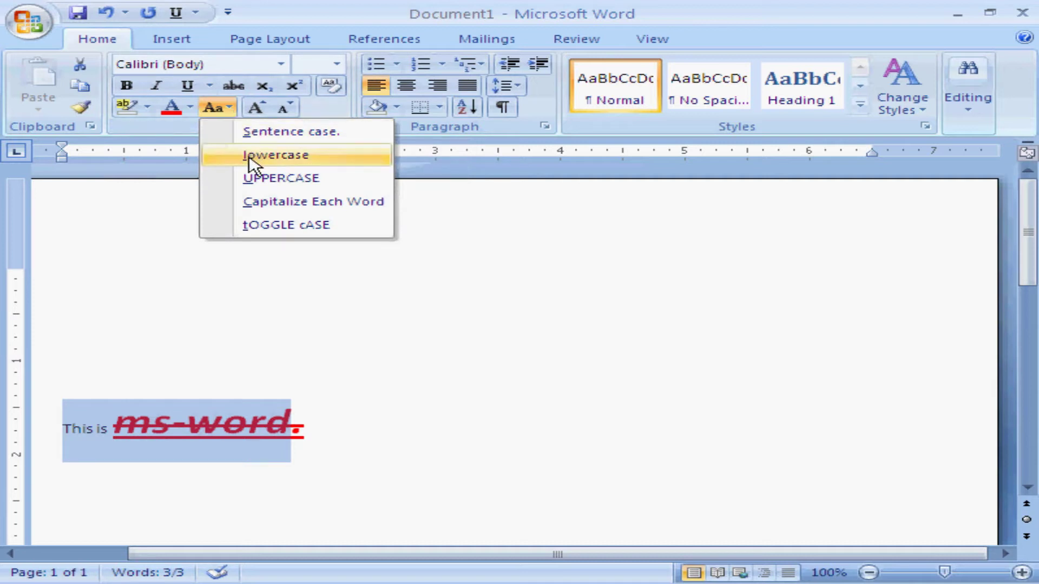
left_click(264, 183)
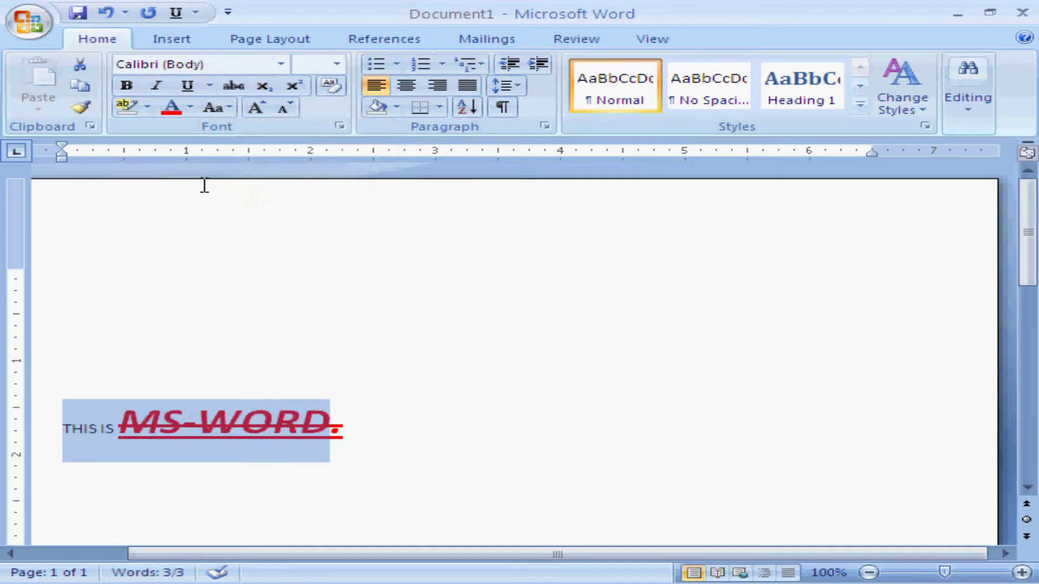
- Convert the selected text to Sentence case
left_click(230, 111)
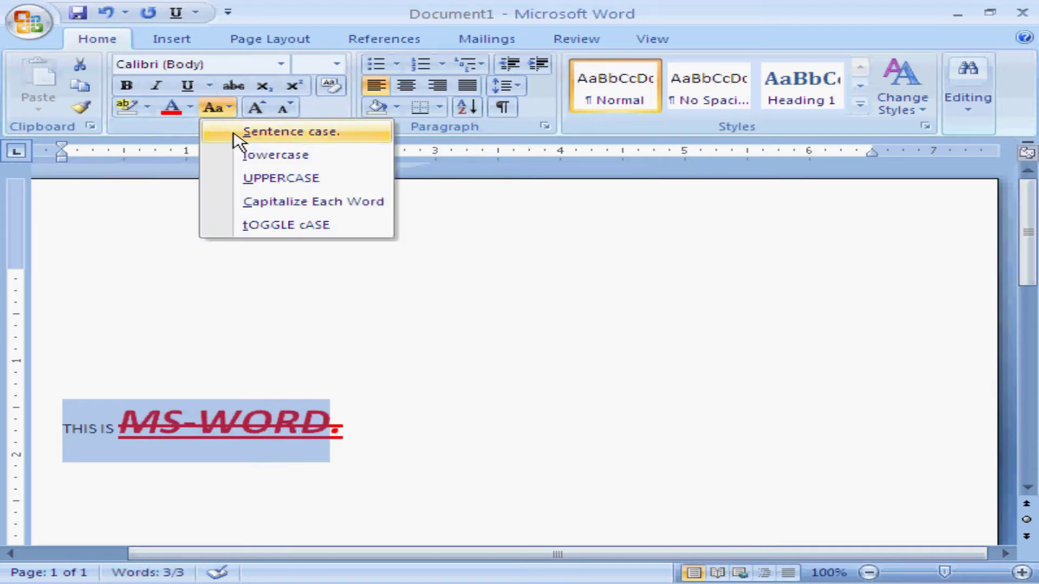
left_click(236, 133)
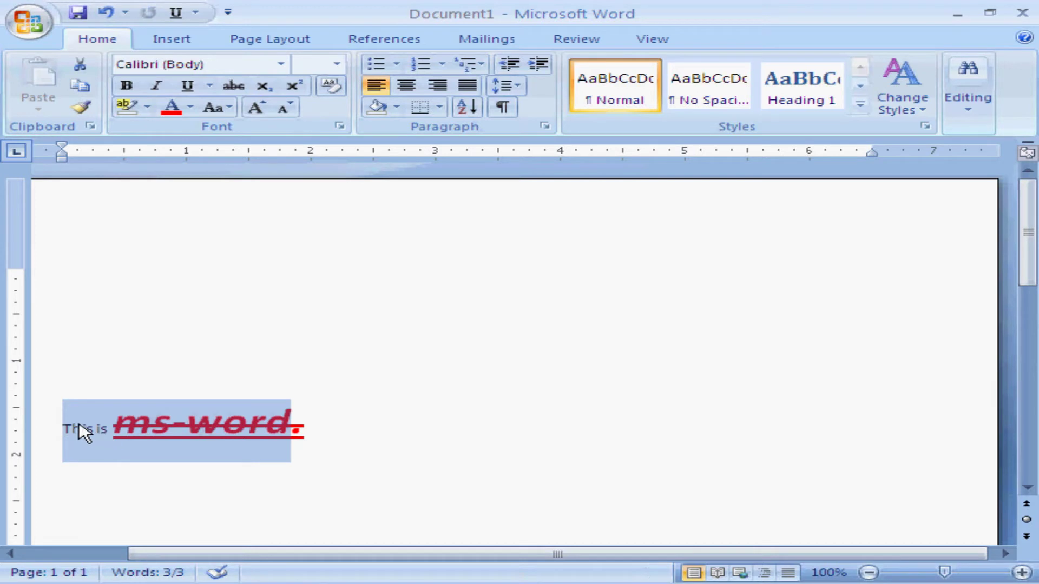
- Convert the selected sentence to Capitalize Each Word and from that to lowercase
left_click(231, 109)
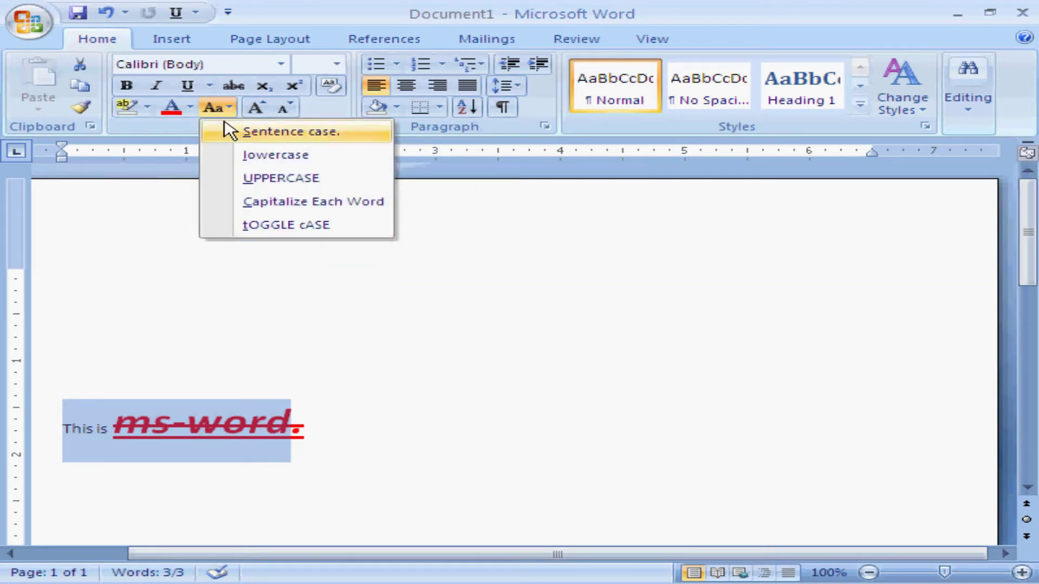
left_click(275, 212)
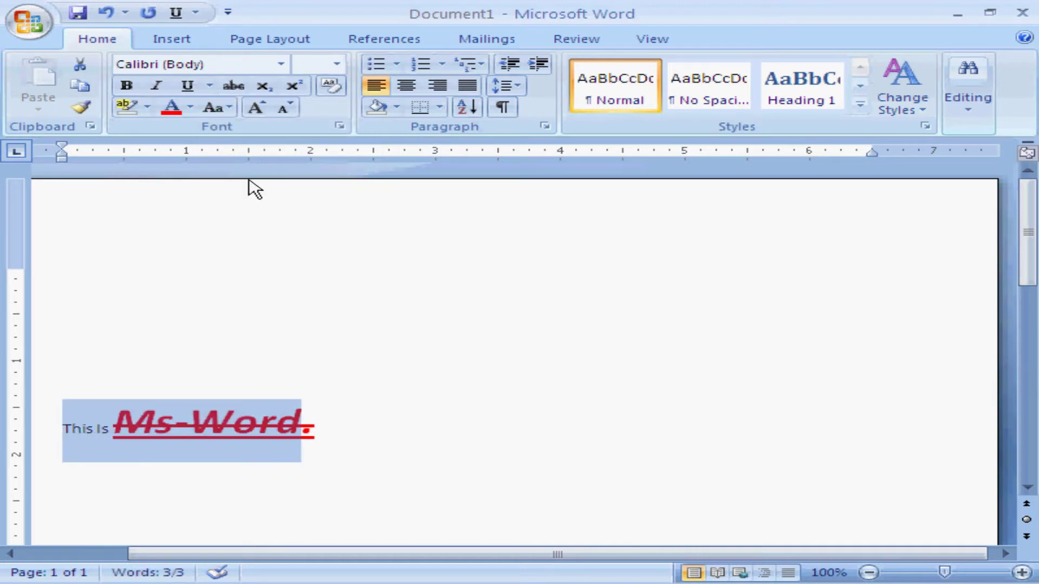
left_click(232, 110)
left_click(265, 157)
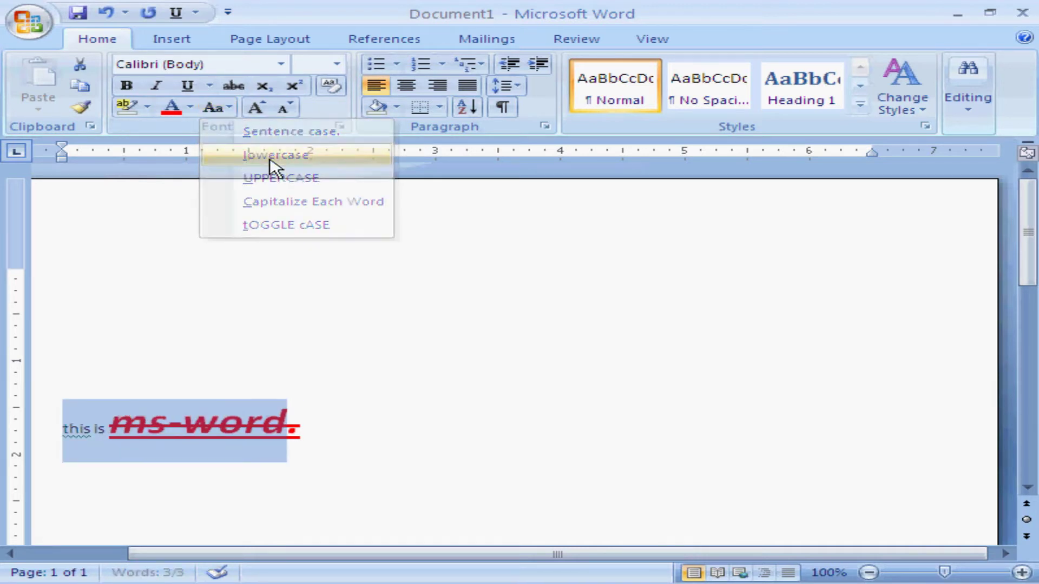
- Enlarge the selected sentence with Grow Font and reduce it back to its original size with Shrink Font
left_click(256, 109)
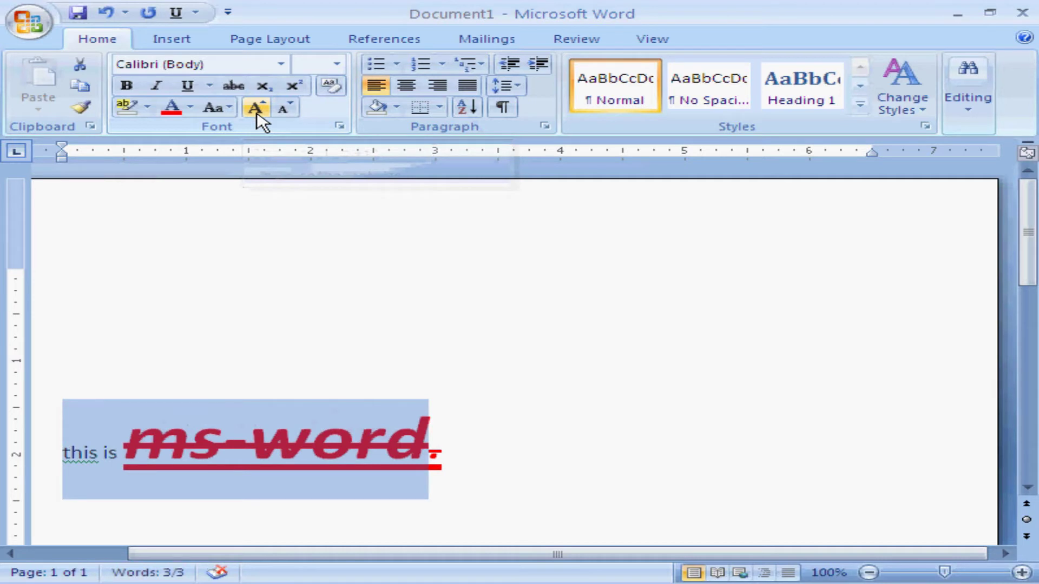
left_click(257, 114)
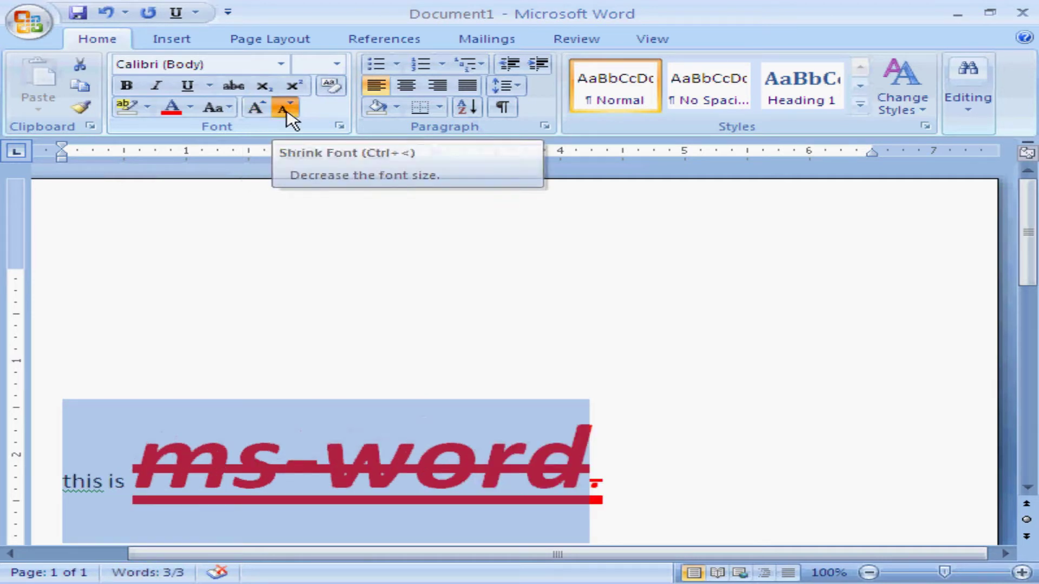
left_click(287, 111)
left_click(288, 111)
left_click(288, 111)
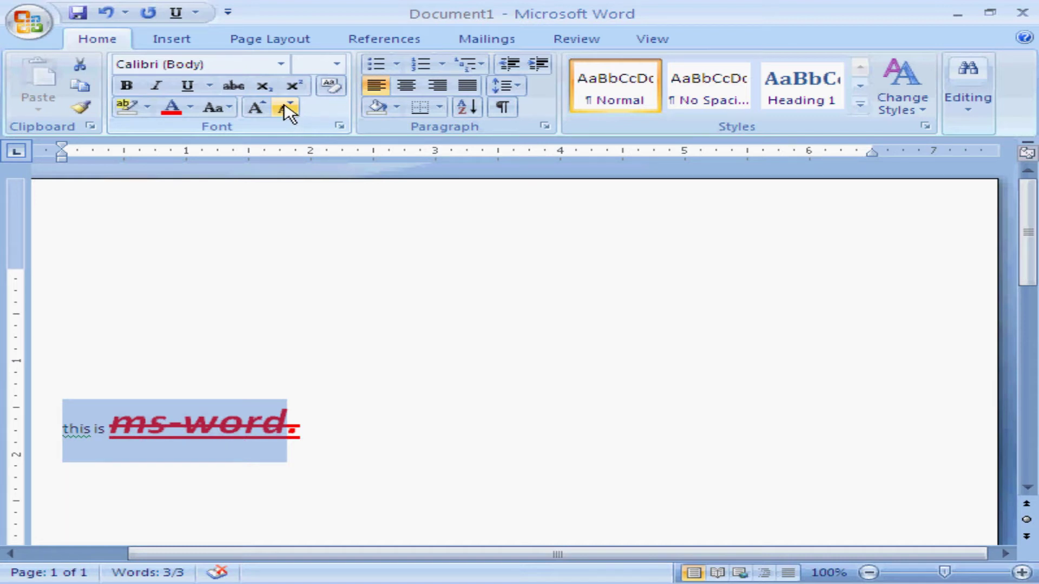
- Copy the formatting of "ms-word" onto the word "this" with Format Painter
left_click(171, 443)
left_click_drag(110, 431, 282, 435)
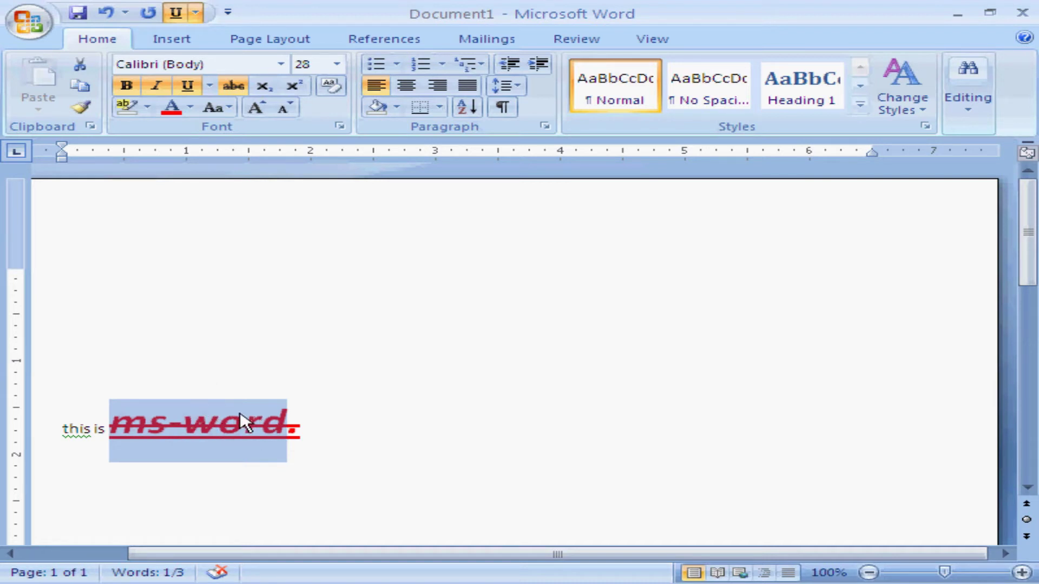
left_click(81, 108)
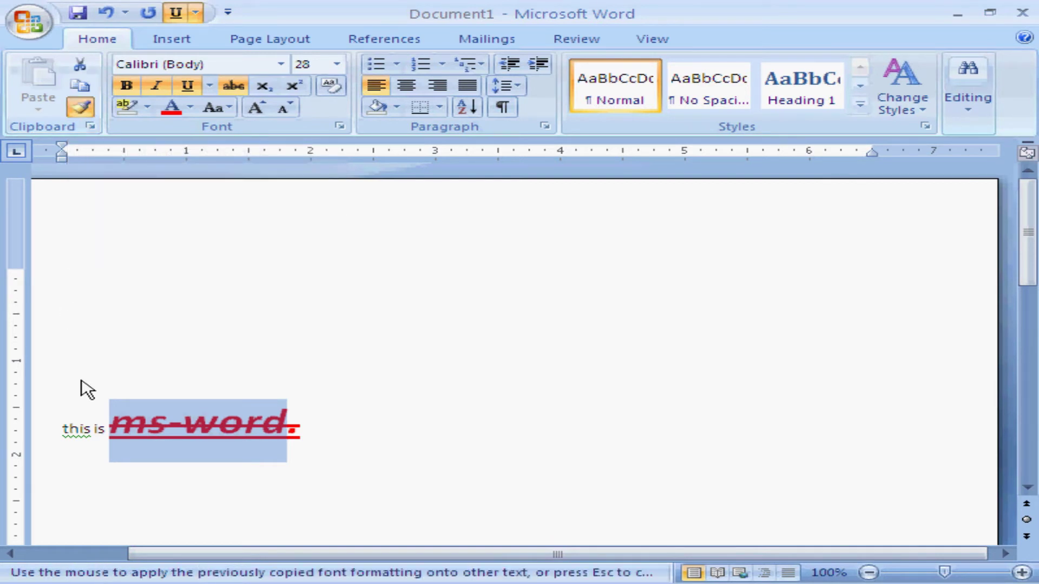
left_click(89, 436)
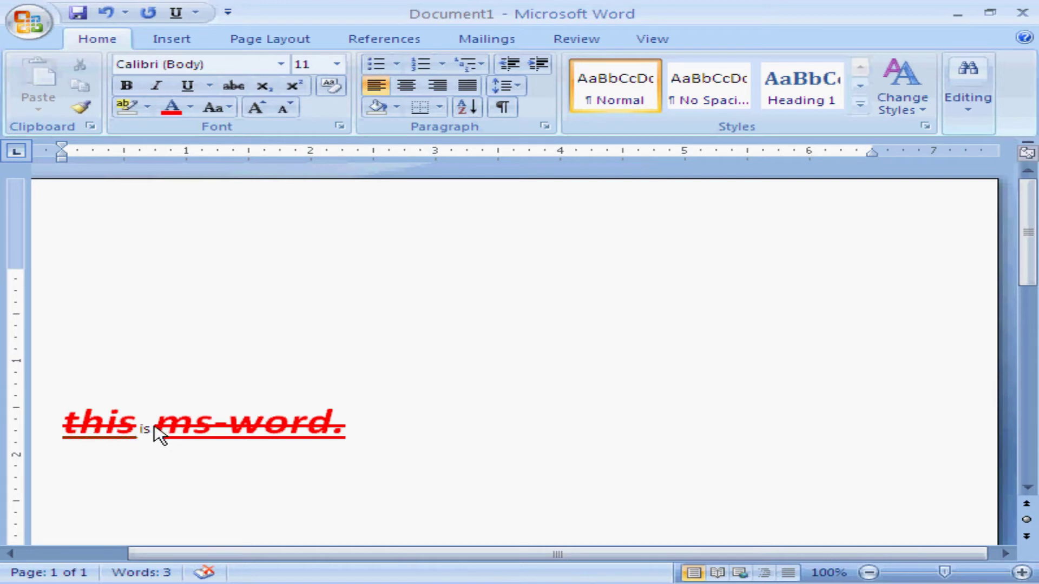
- Try to copy the formatting of "ms-word." onto the plain word "is" with Format Painter
left_click_drag(165, 433, 349, 437)
left_click(85, 108)
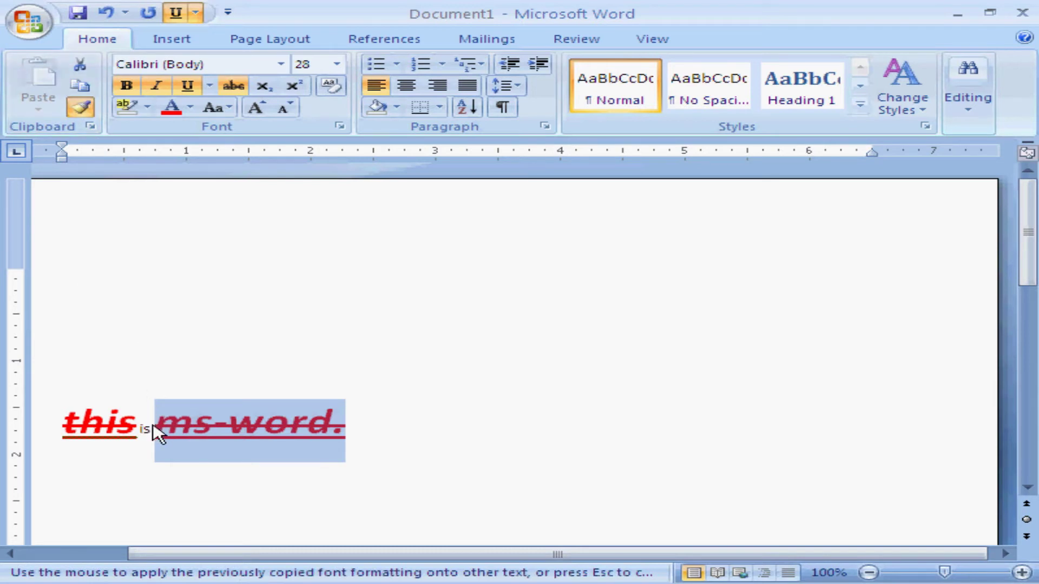
left_click_drag(156, 433, 75, 423)
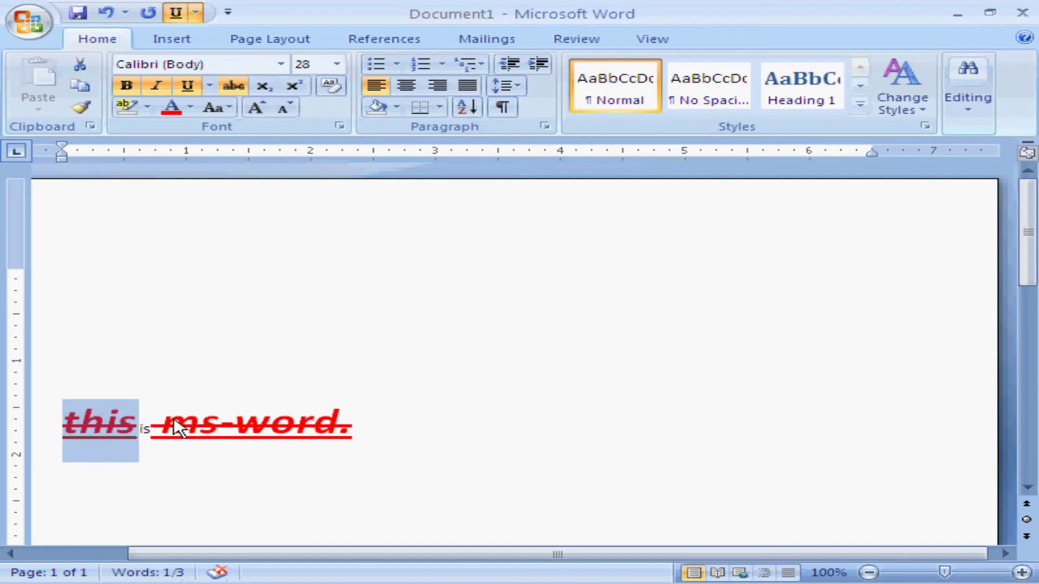
- Try to paint the formatting of "this" onto the spot after "is", and widen the gap before "ms-word." with spaces
left_click(81, 107)
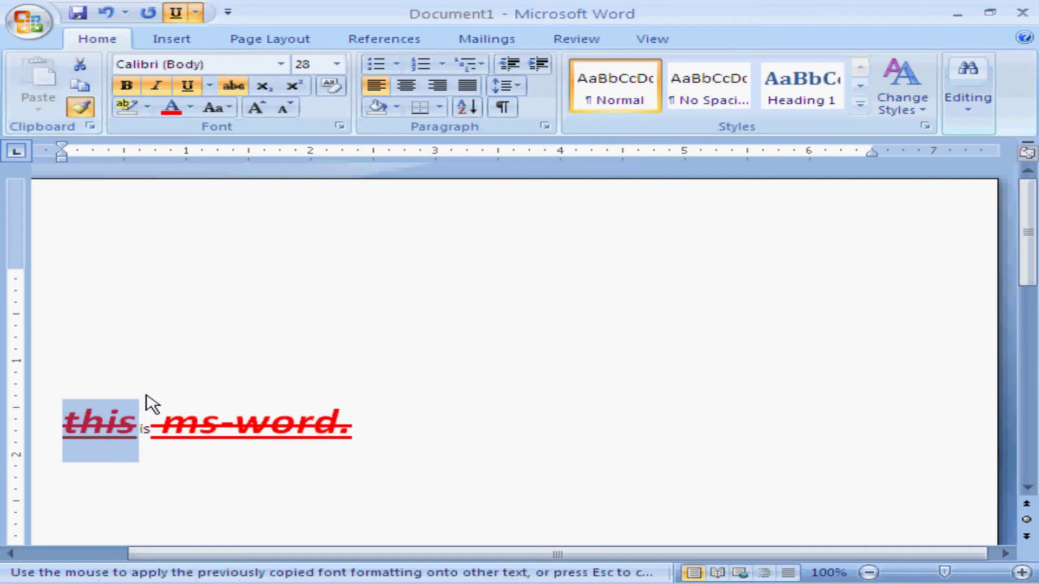
left_click(168, 431)
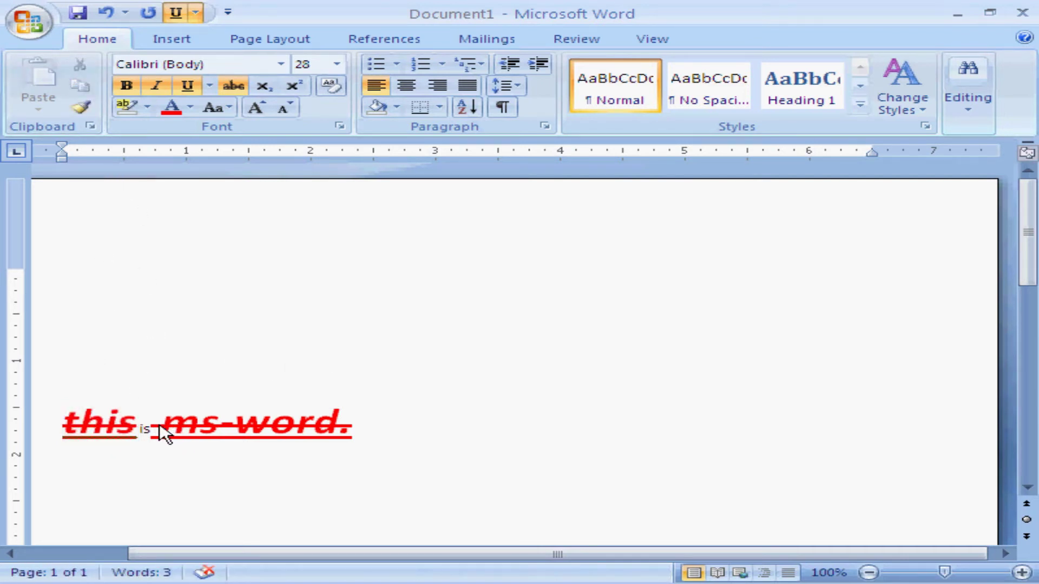
left_click(168, 427)
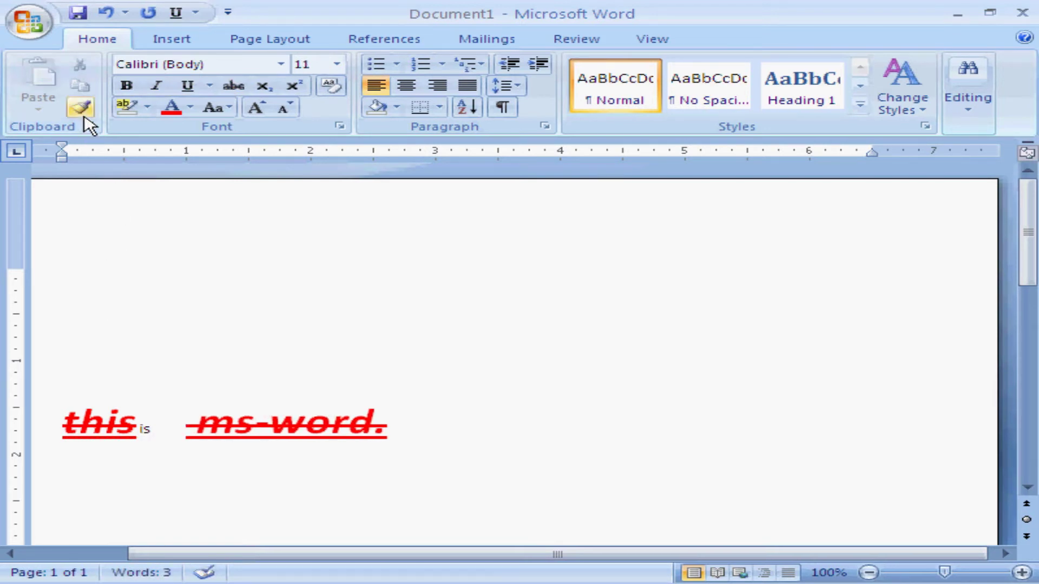
- Try to paint the formatting of "this" onto the widened gap after "is"
left_click_drag(190, 424, 417, 435)
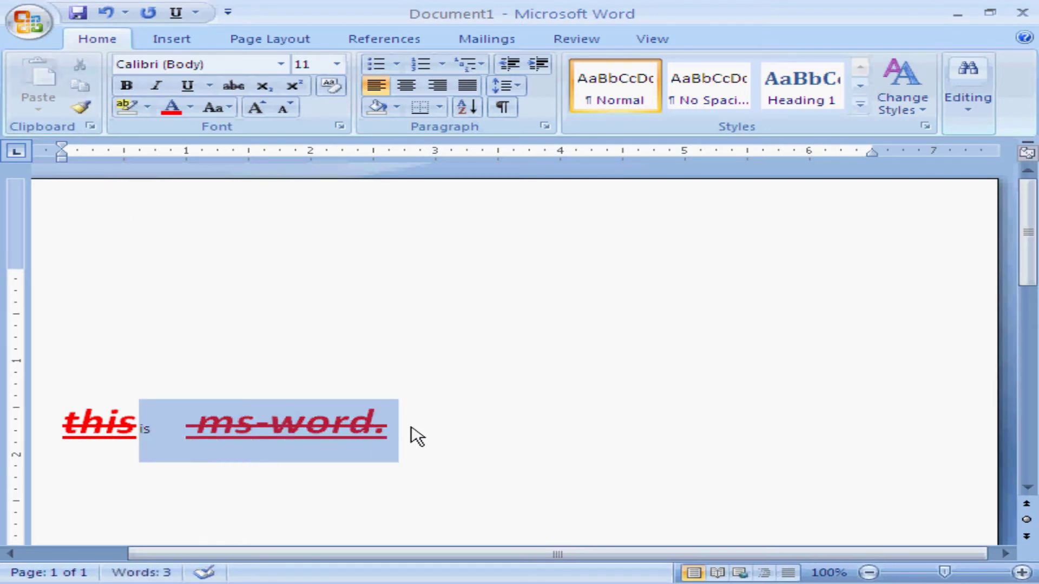
left_click(236, 430)
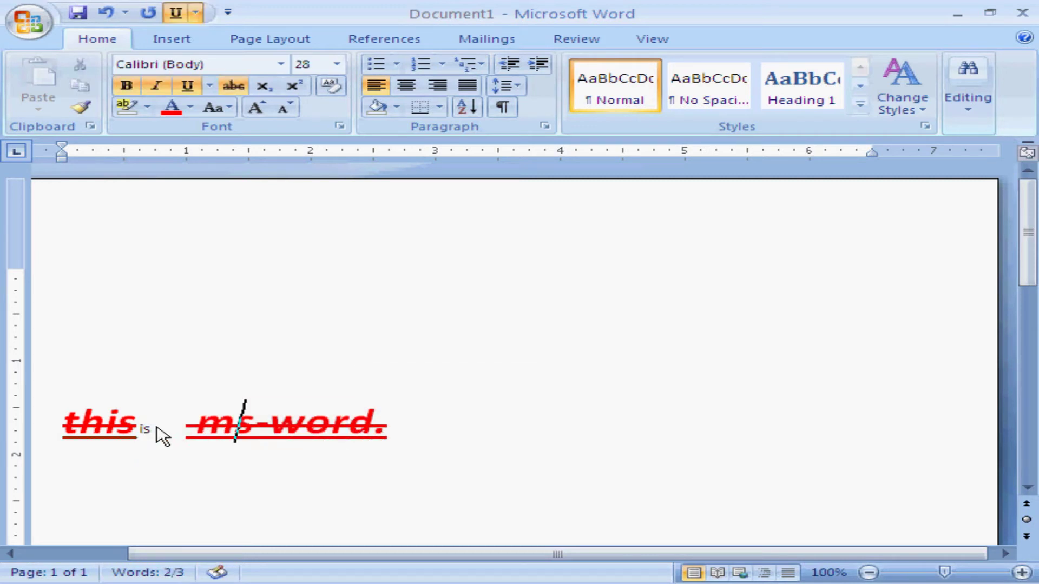
left_click_drag(140, 430, 63, 431)
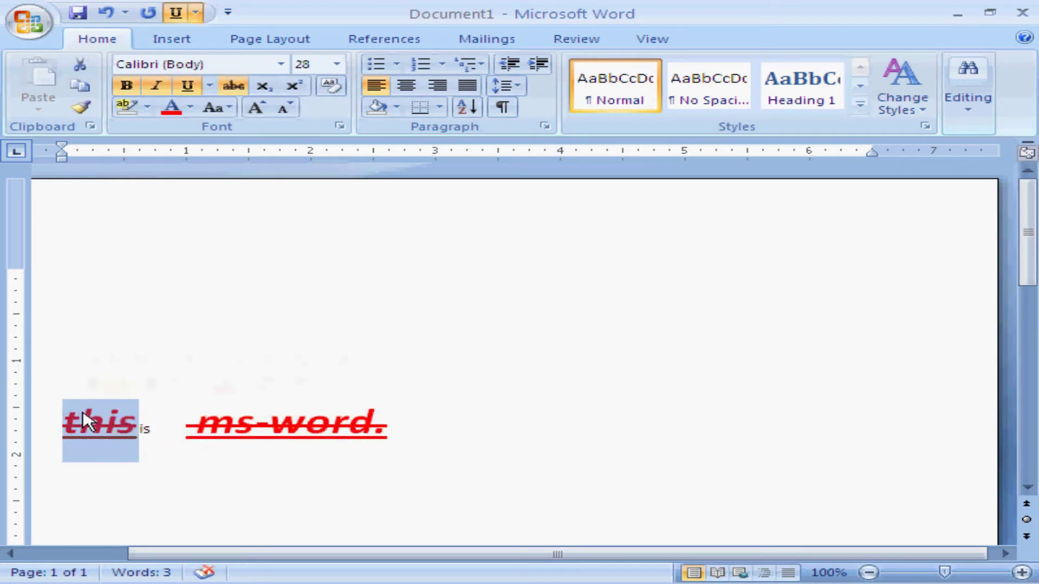
left_click(83, 110)
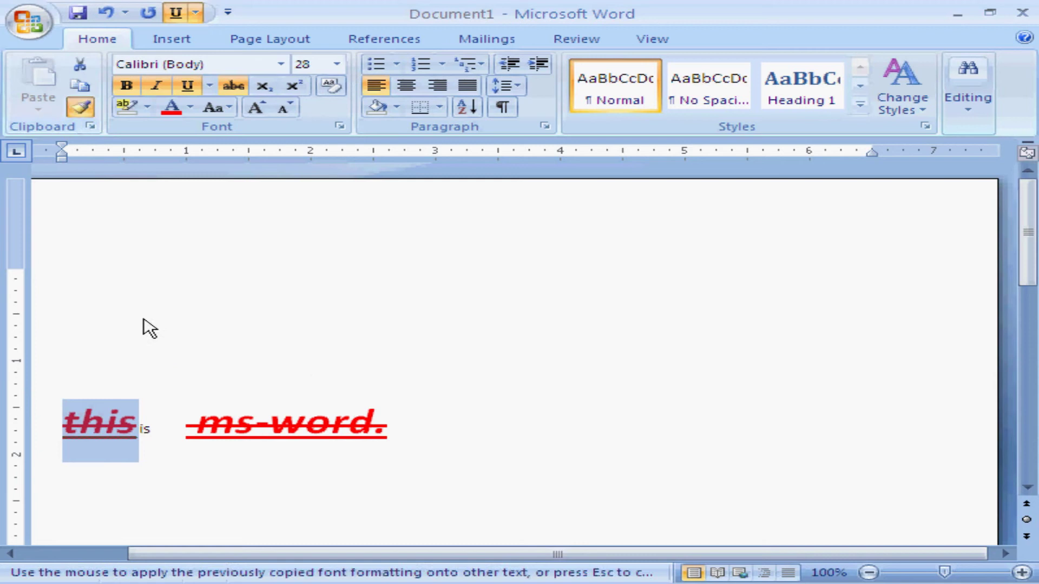
left_click(168, 425)
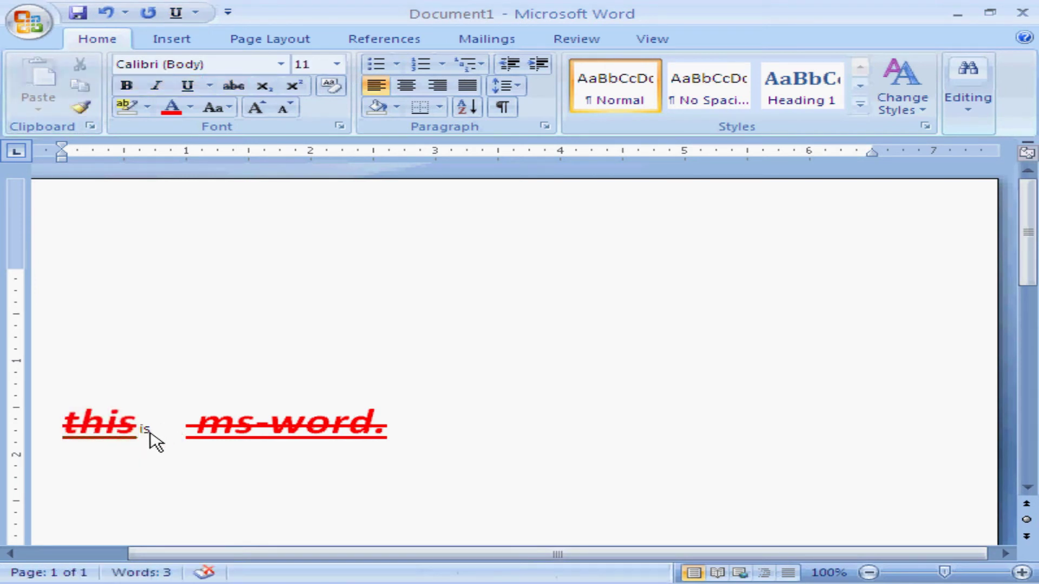
- Try to copy the formatting of "this is" onto "ms-word." with Format Painter
left_click_drag(136, 427, 157, 430)
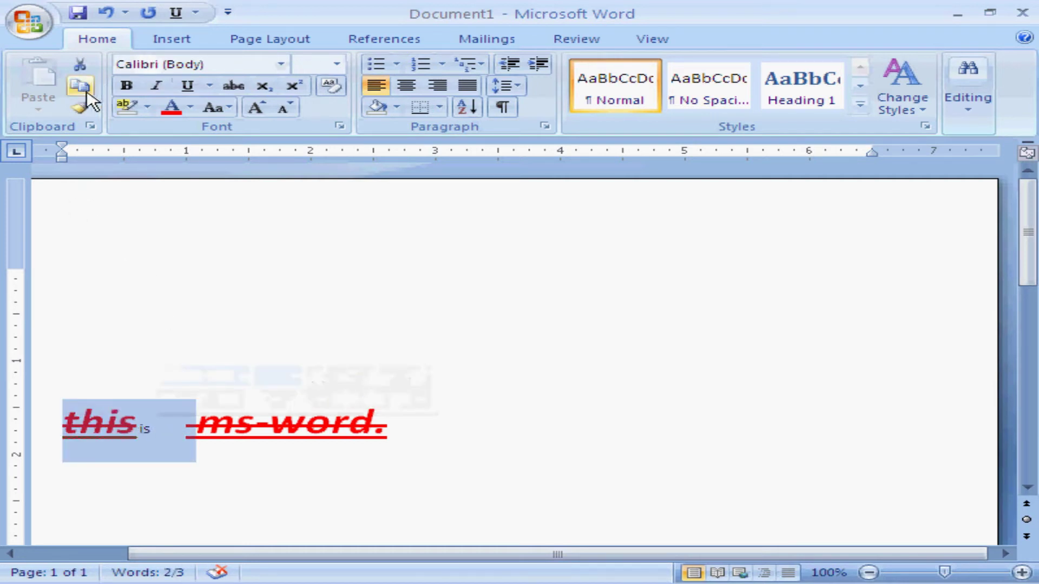
left_click(79, 107)
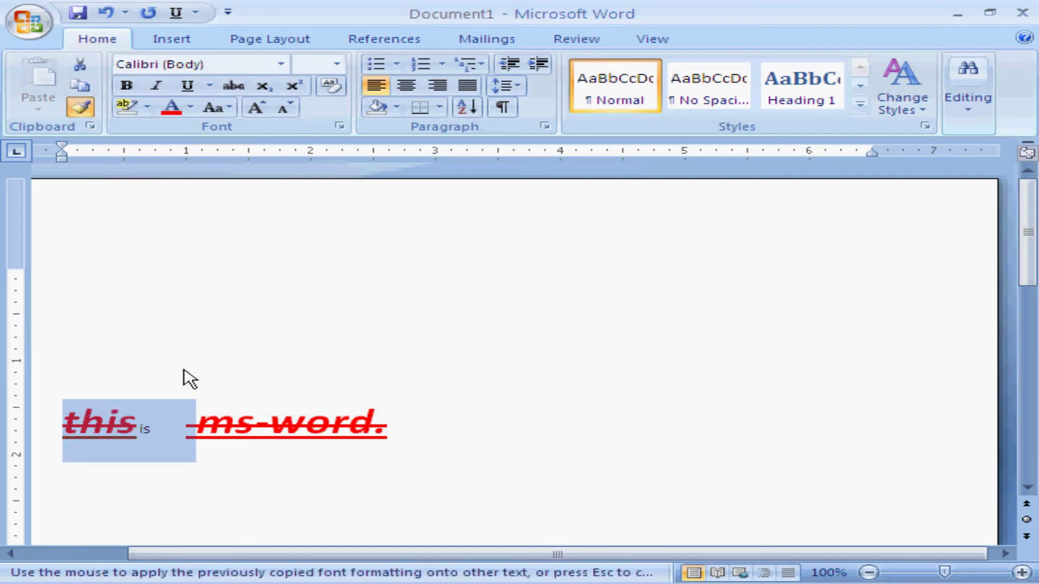
left_click(222, 435)
- Try to copy the formatting of "word." onto the gap after "is" with Format Painter
mouse_move(173, 434)
left_mouse_down()
mouse_move(364, 441)
mouse_move(383, 431)
mouse_move(341, 424)
mouse_move(266, 435)
left_mouse_up()
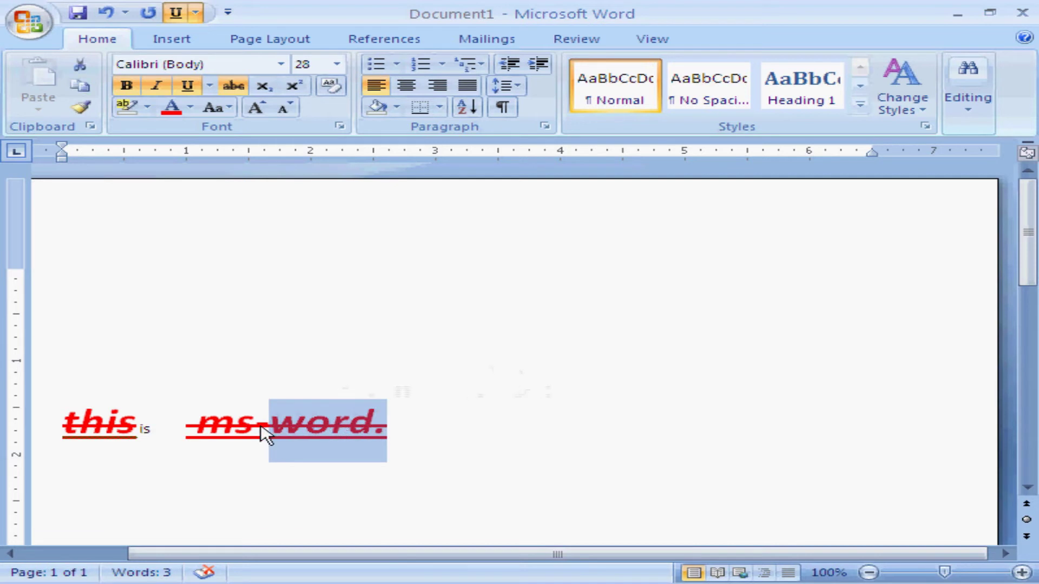
left_click(81, 107)
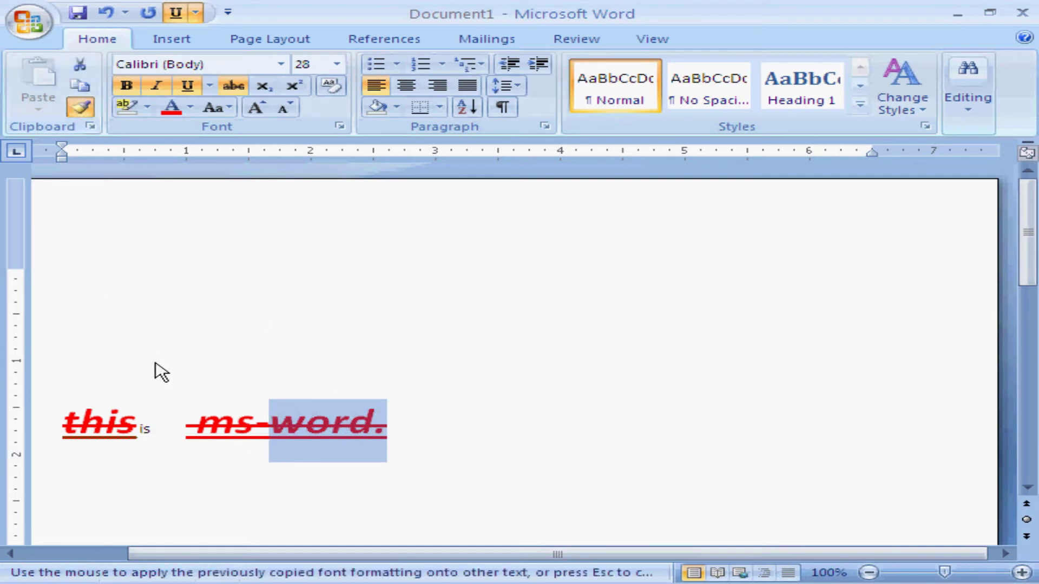
left_click(166, 432)
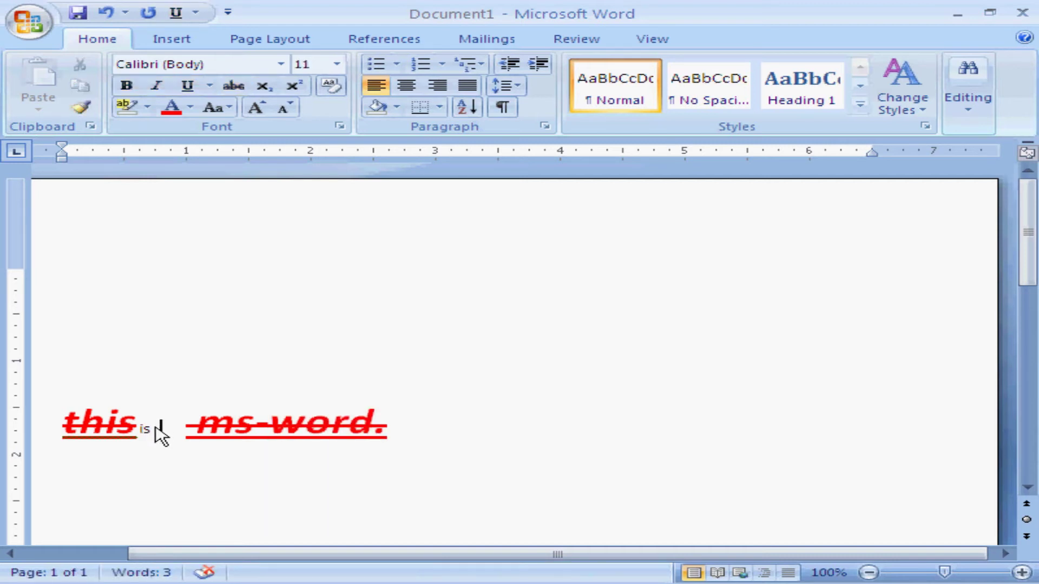
left_click_drag(161, 436, 64, 427)
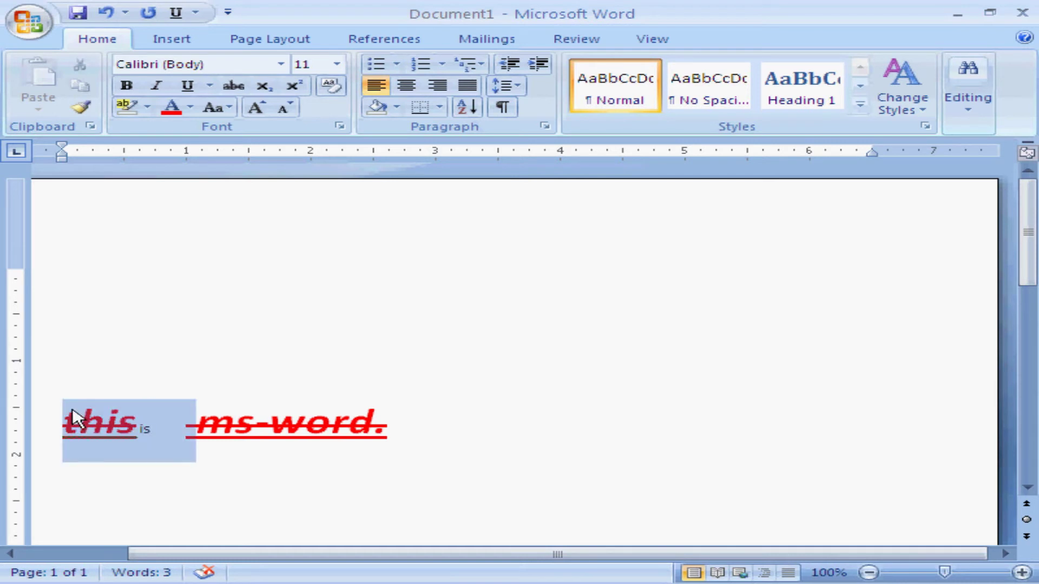
- Add a second line reading "This is" below the sample sentence
left_click(470, 497)
type("this is")
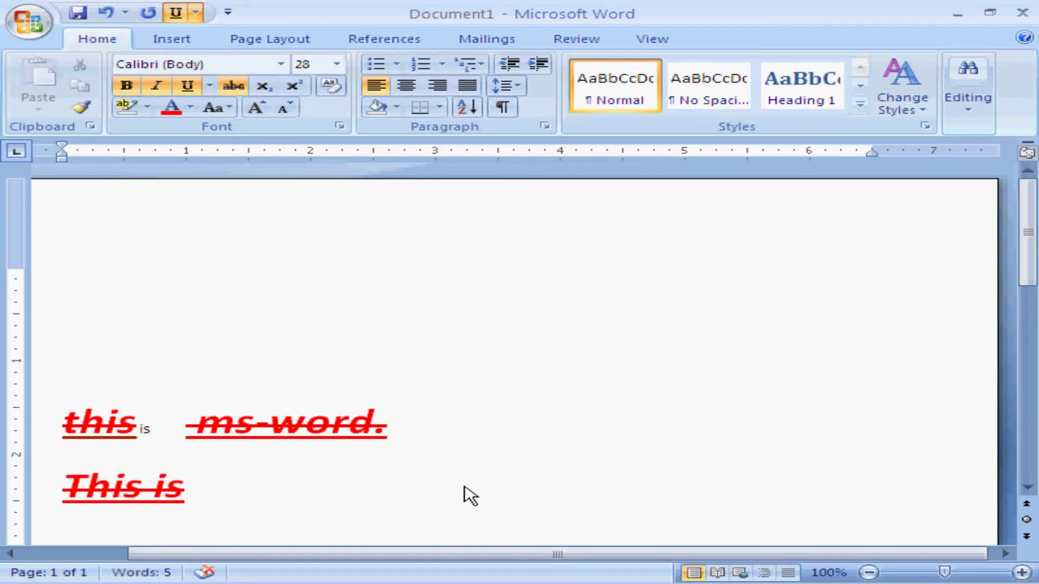
key("Return")
- Clear all formatting from the second line, "This is"
key("Up")
key("shift+Down")
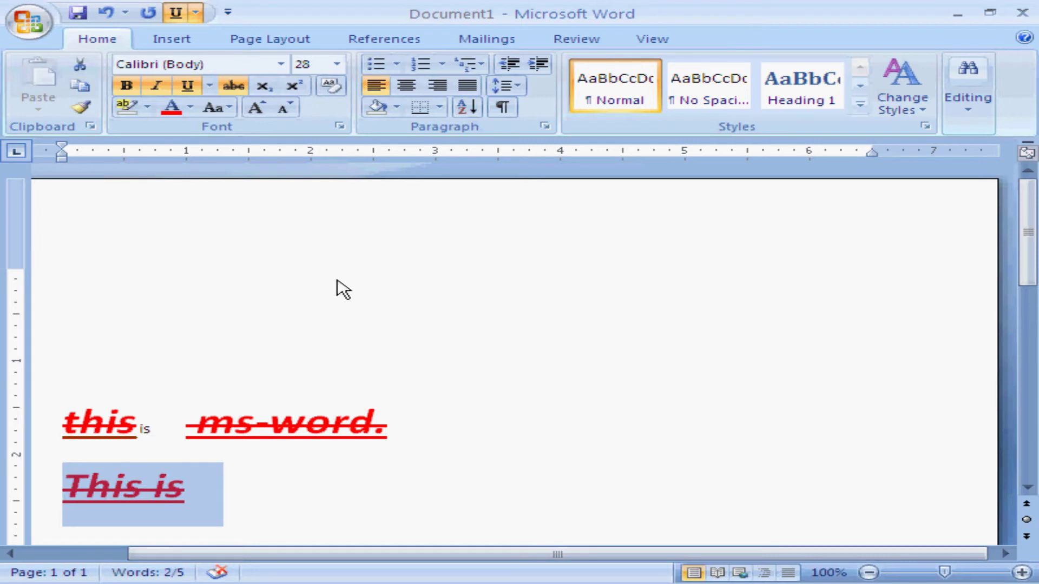
left_click(334, 94)
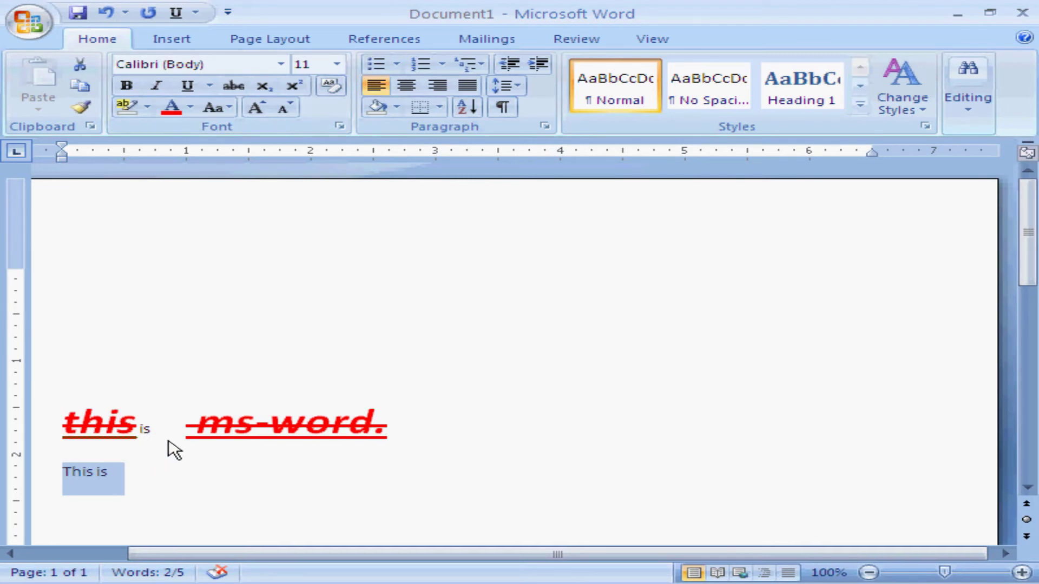
- Try to apply the formatting of "word." at the end of the second line with Format Painter
left_click_drag(195, 427, 346, 422)
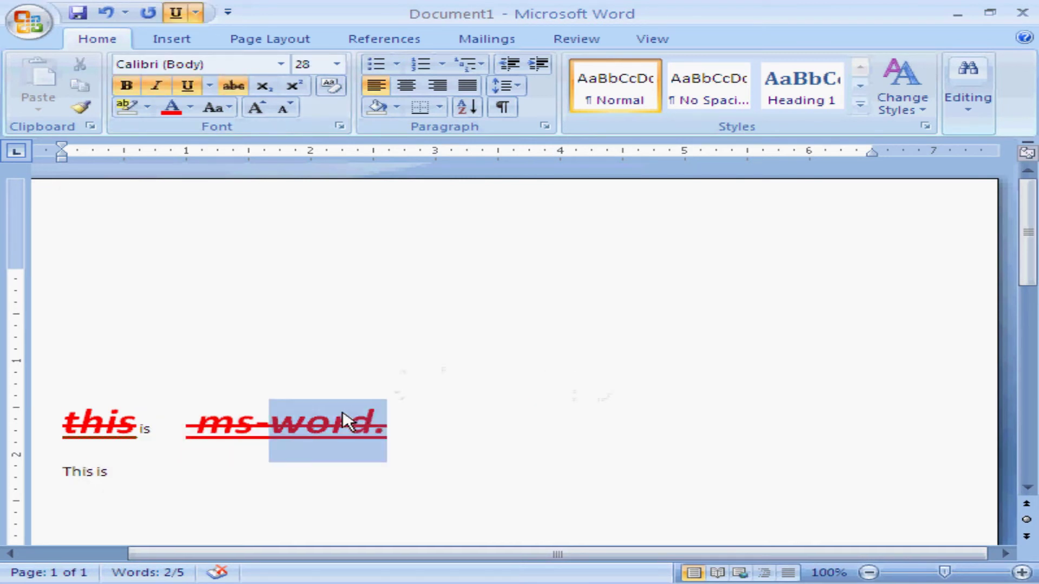
left_click(82, 107)
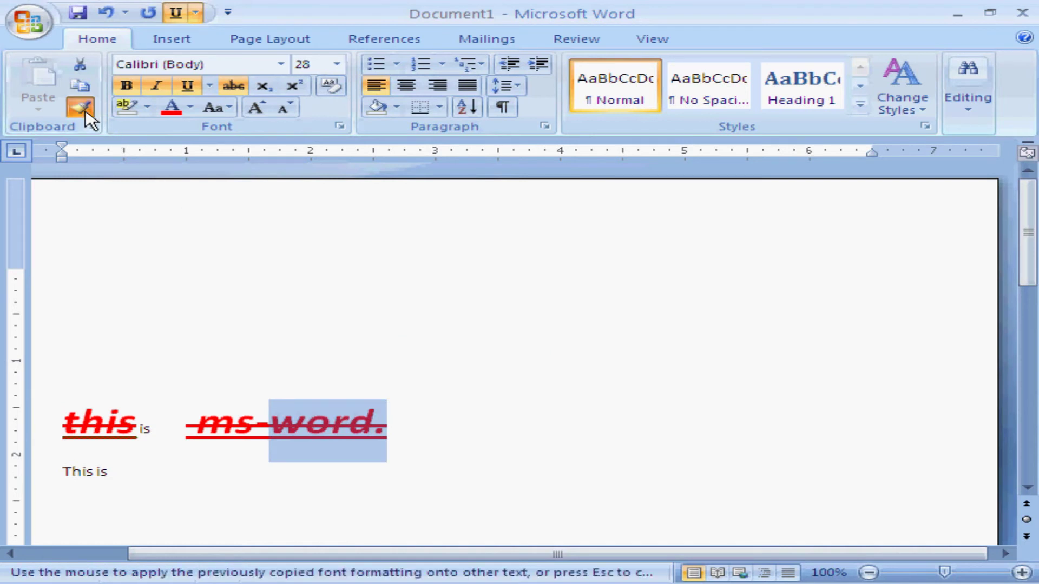
left_click(117, 469)
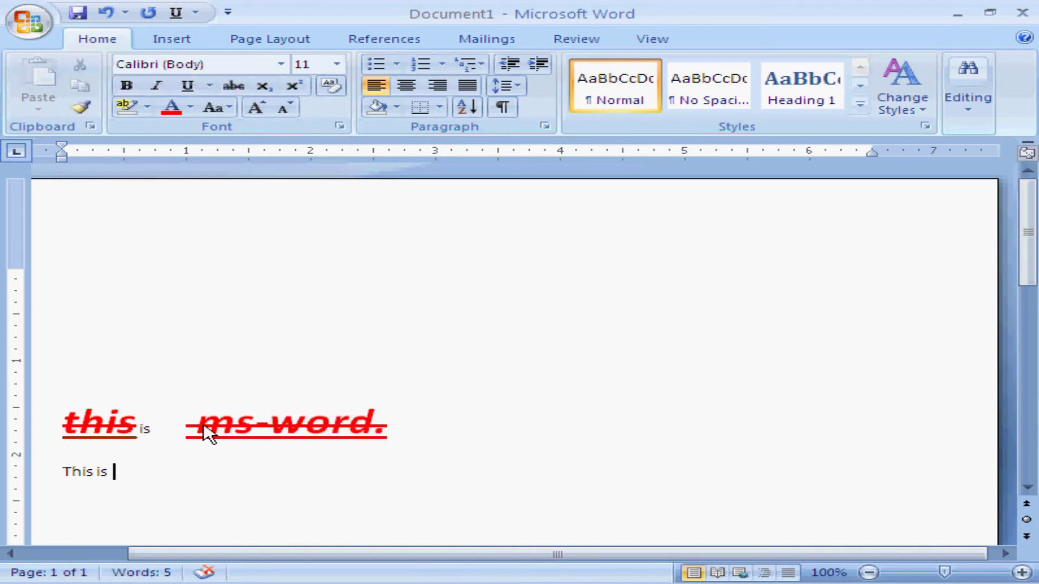
- Copy the formatting of "word." onto "is" in the second line with Format Painter
left_click_drag(270, 427, 398, 433)
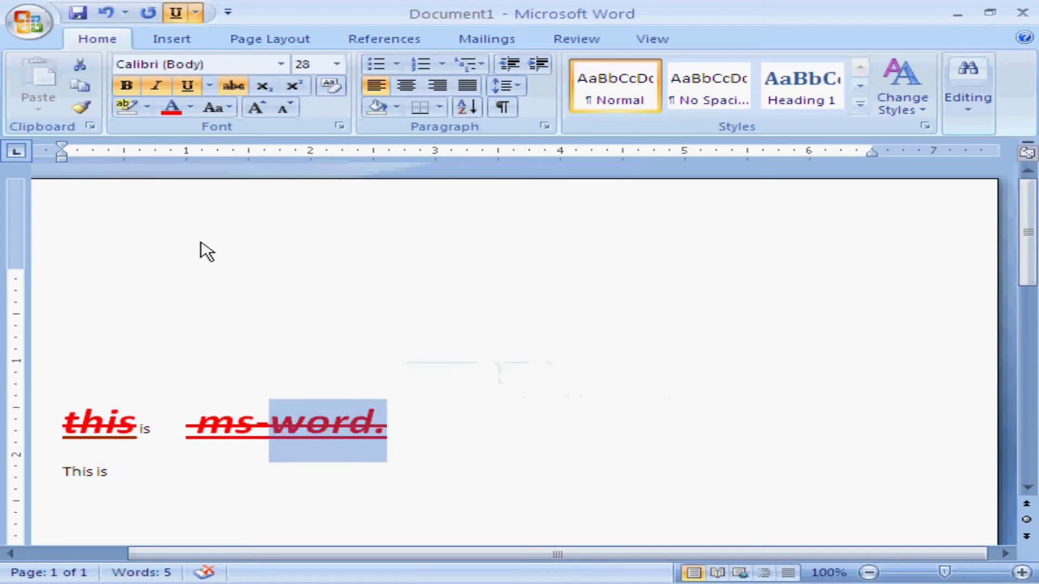
left_click(83, 109)
left_click(104, 475)
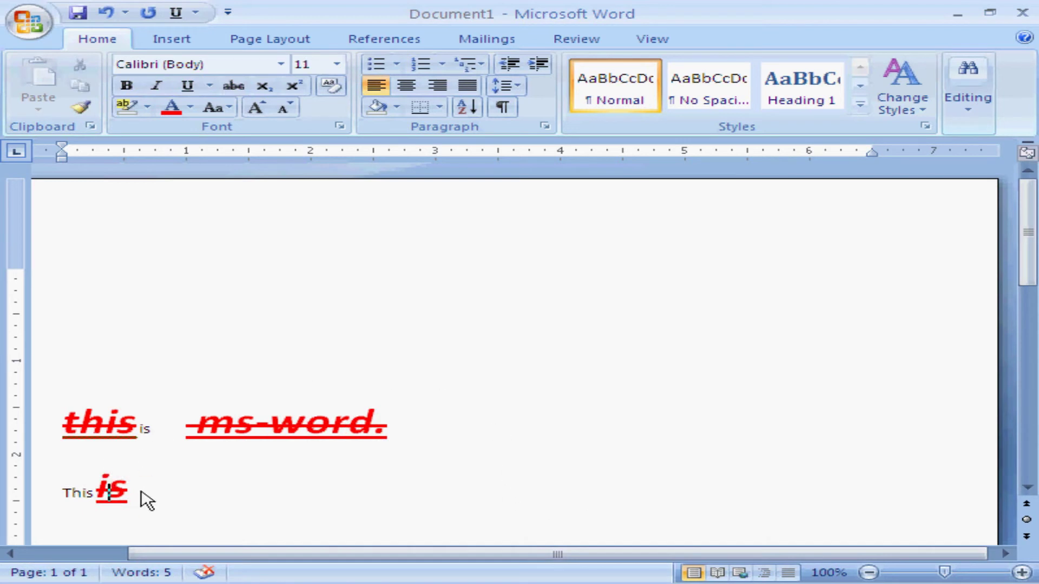
left_click(309, 430)
left_click(259, 433)
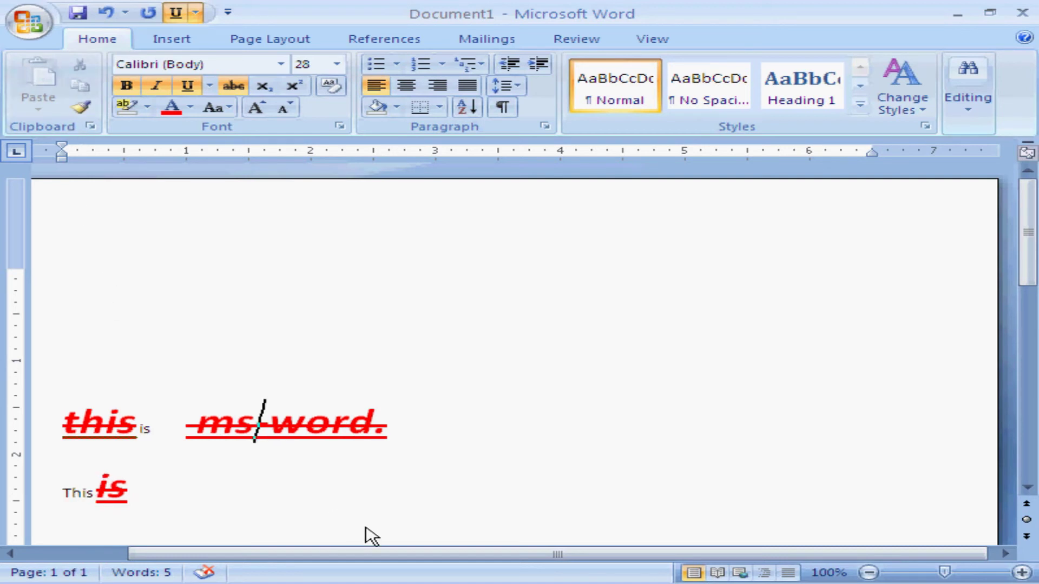
left_click(63, 493)
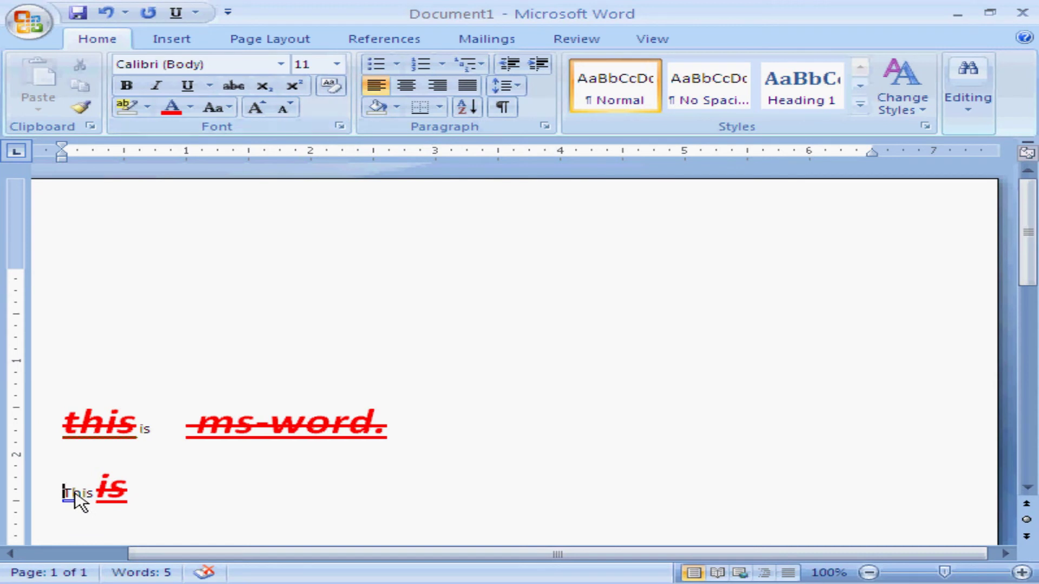
- Insert "22" before "This" in the second line and make its second digit superscript
type("22")
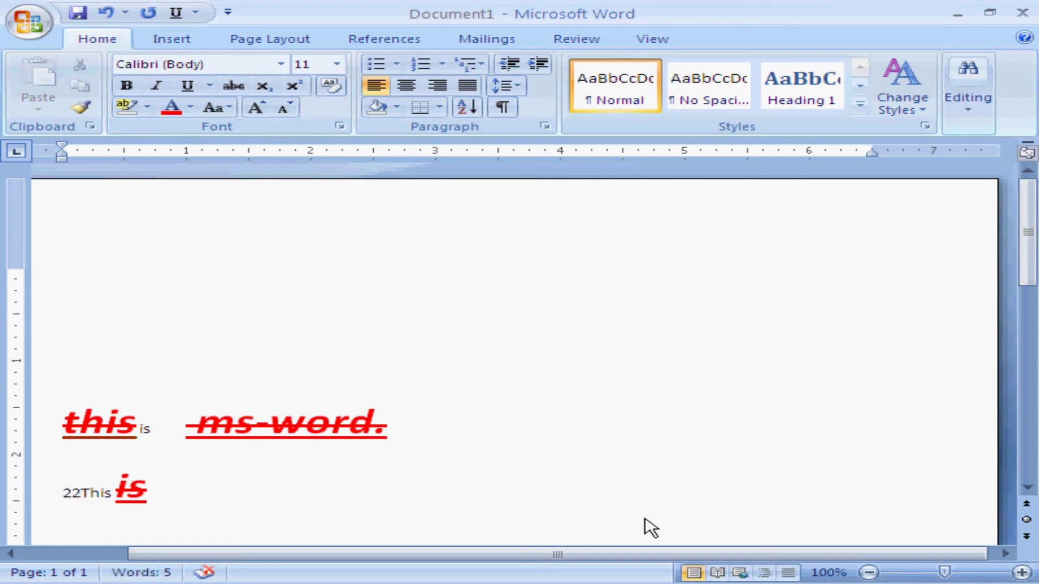
key("Left")
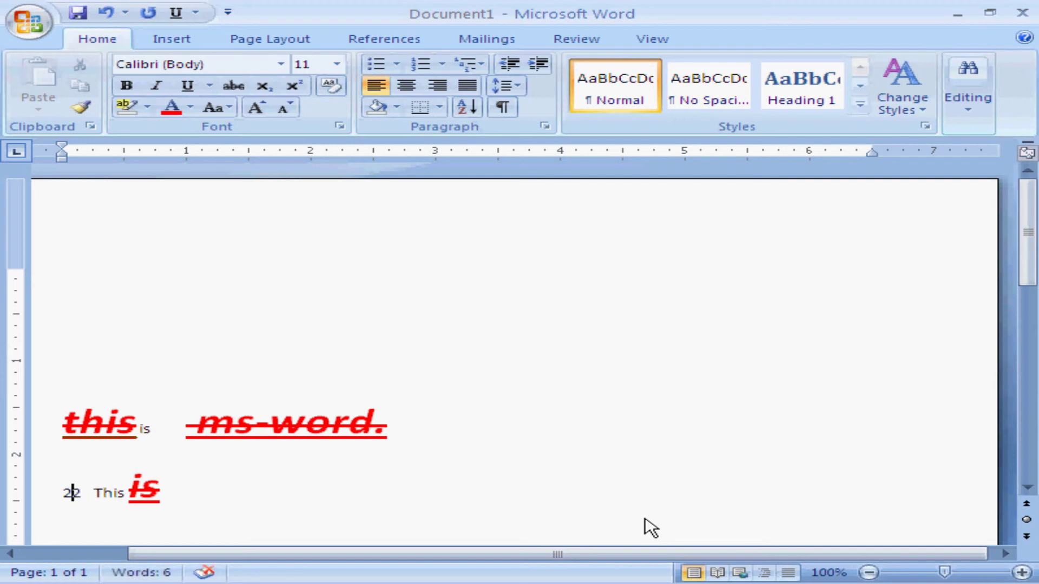
key("shift+Right")
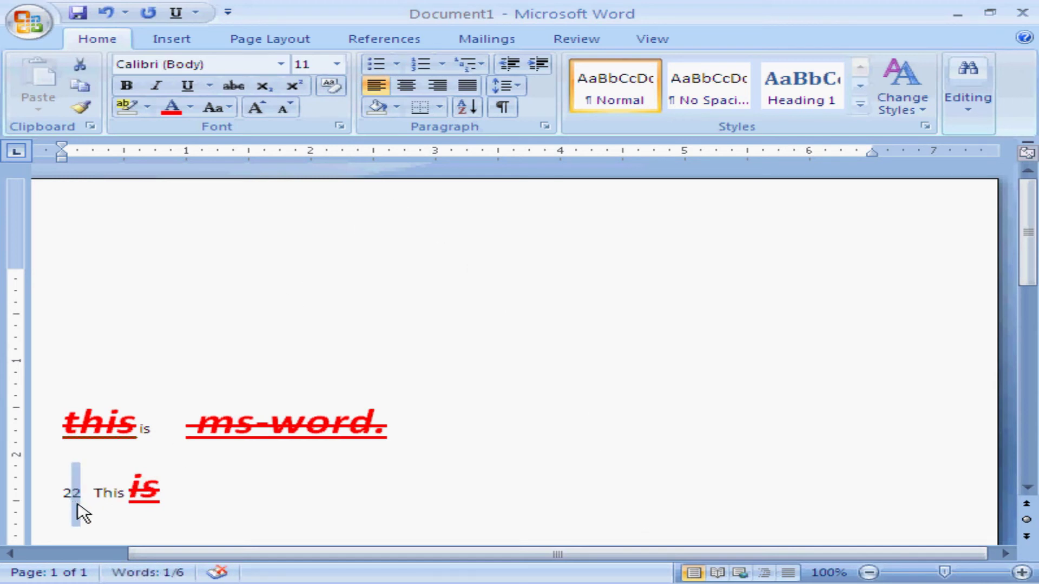
left_click(293, 87)
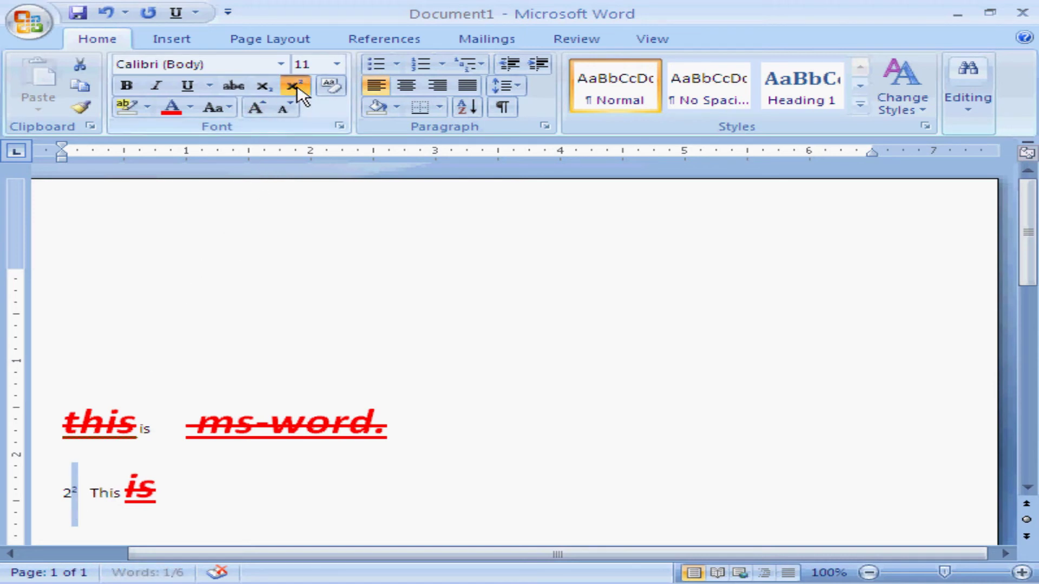
- Switch the second digit of "22" to subscript, then return it to normal text
left_click(264, 86)
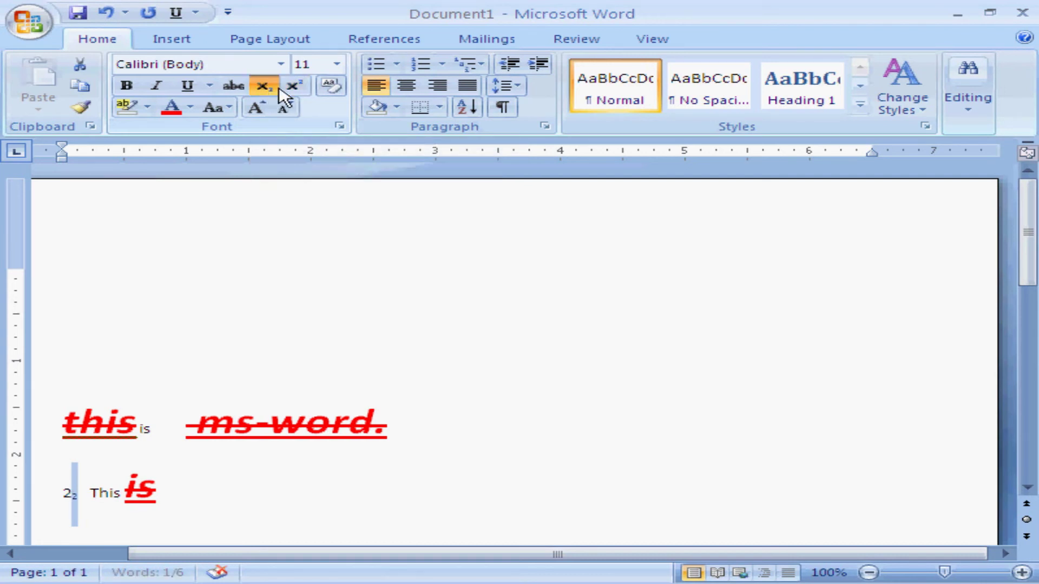
left_click(294, 87)
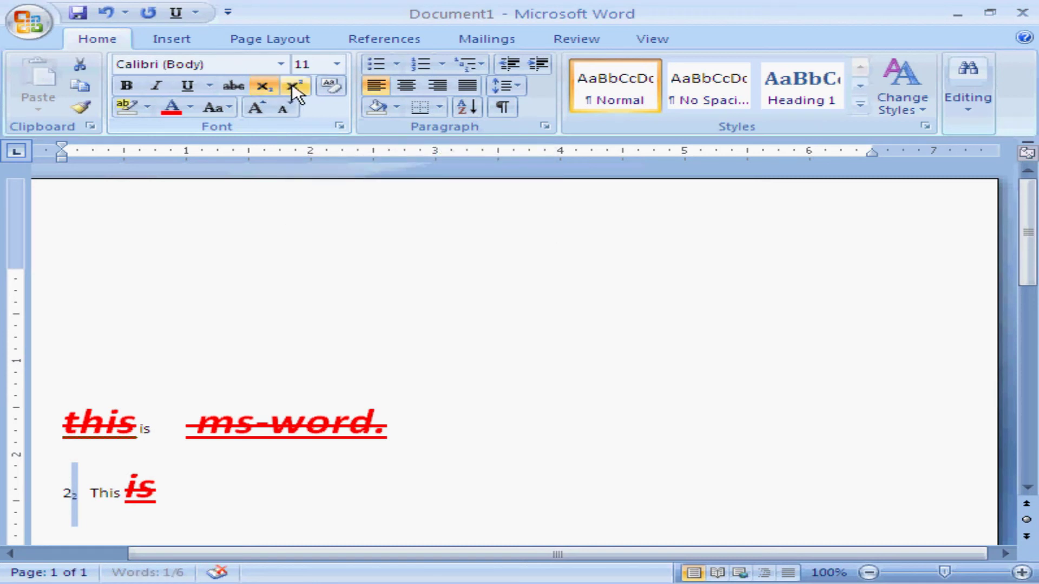
left_click(293, 87)
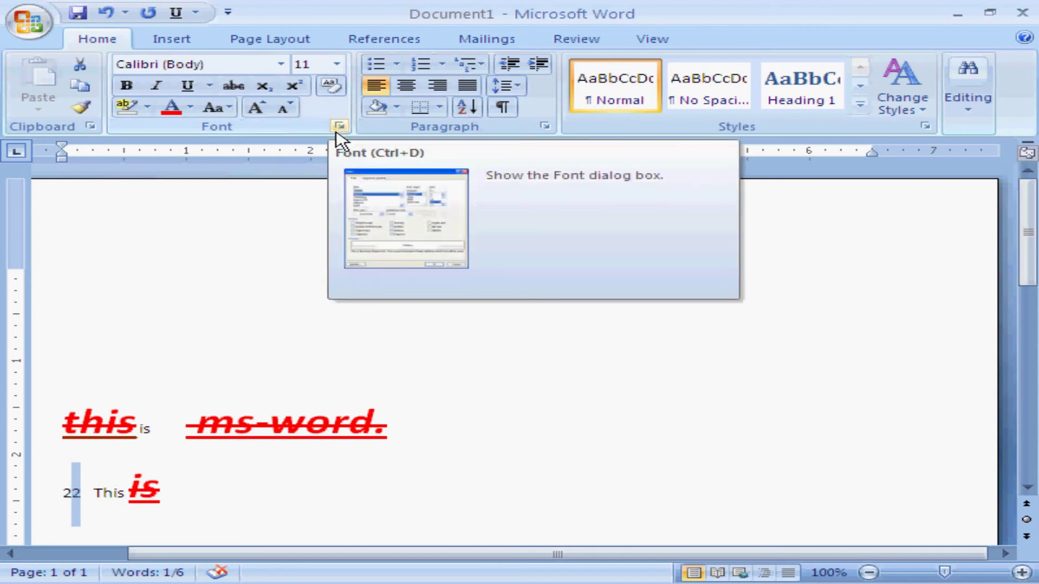
left_click(471, 379)
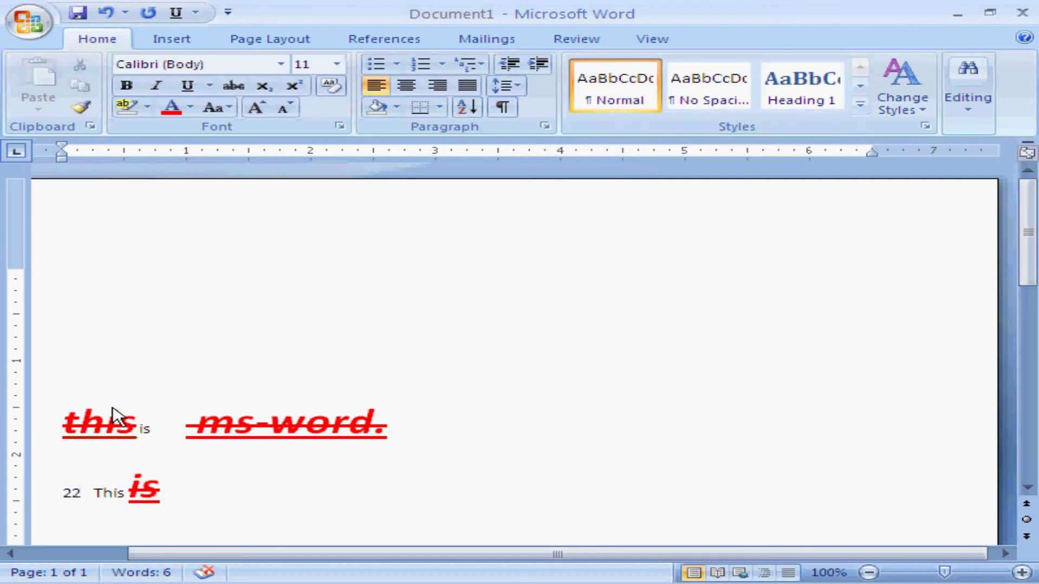
- Replace all the document's text with "This is ms-word"
key("ctrl+a")
key("Delete")
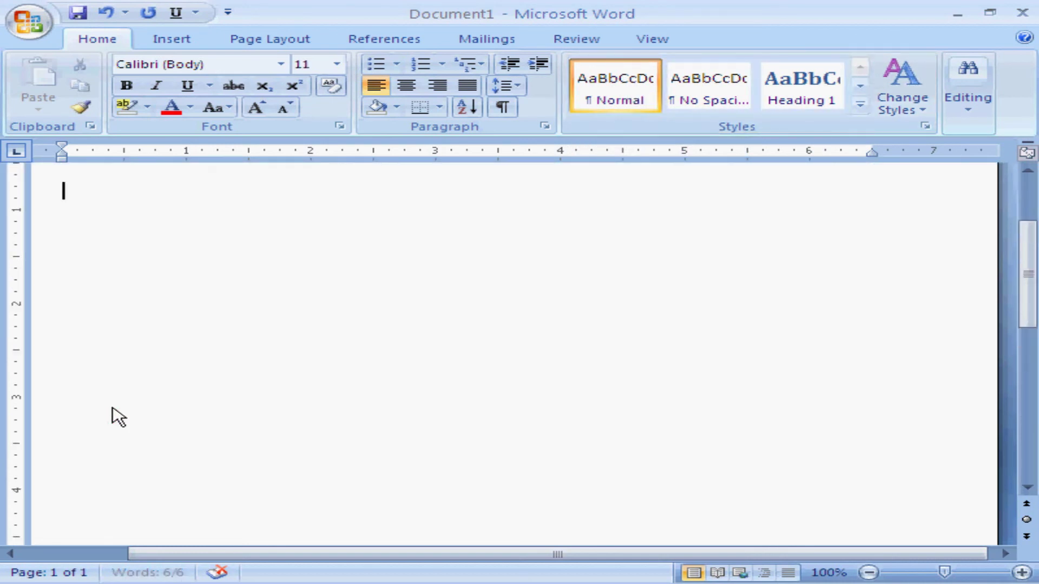
type("this is ")
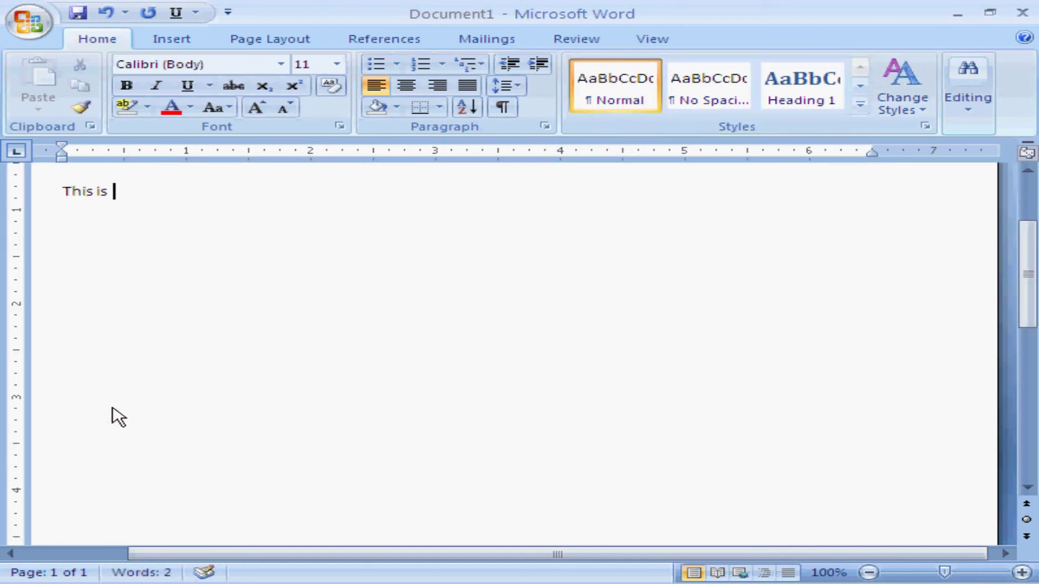
type("ms-word")
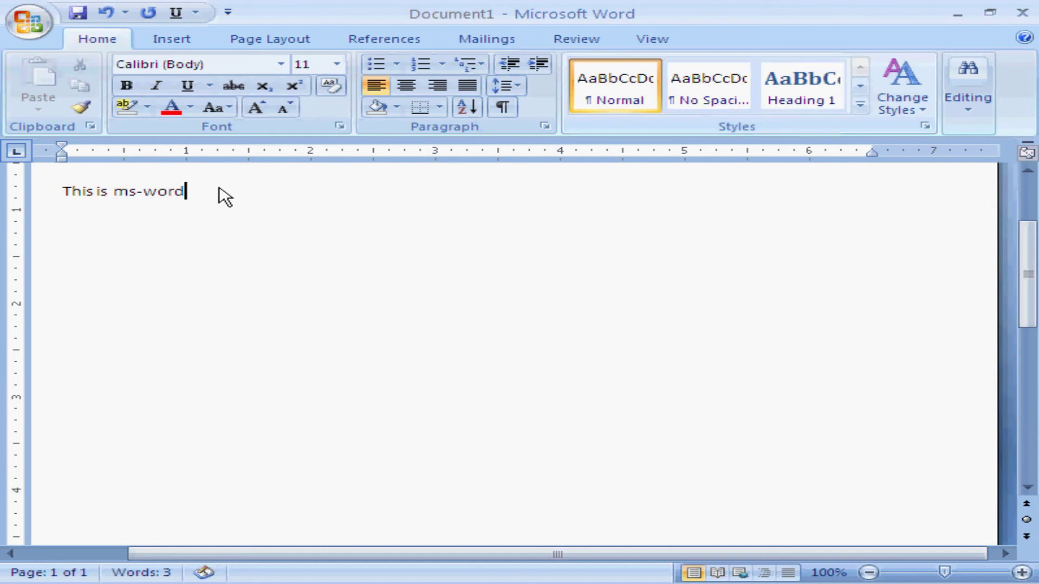
- Apply the Intense Emphasis quick style to the whole line "This is ms-word"
left_click_drag(226, 195, 65, 194)
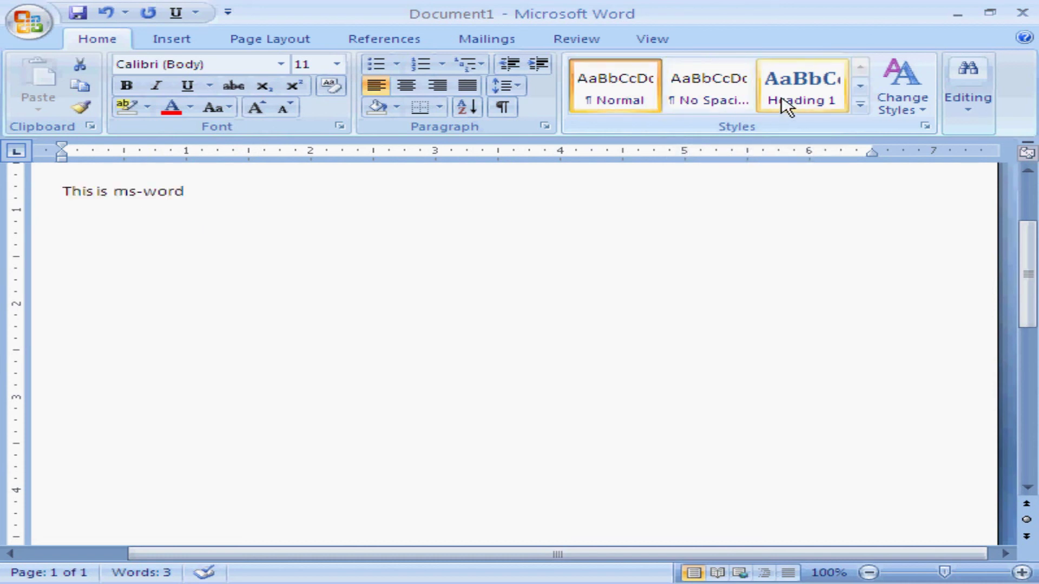
left_click(856, 105)
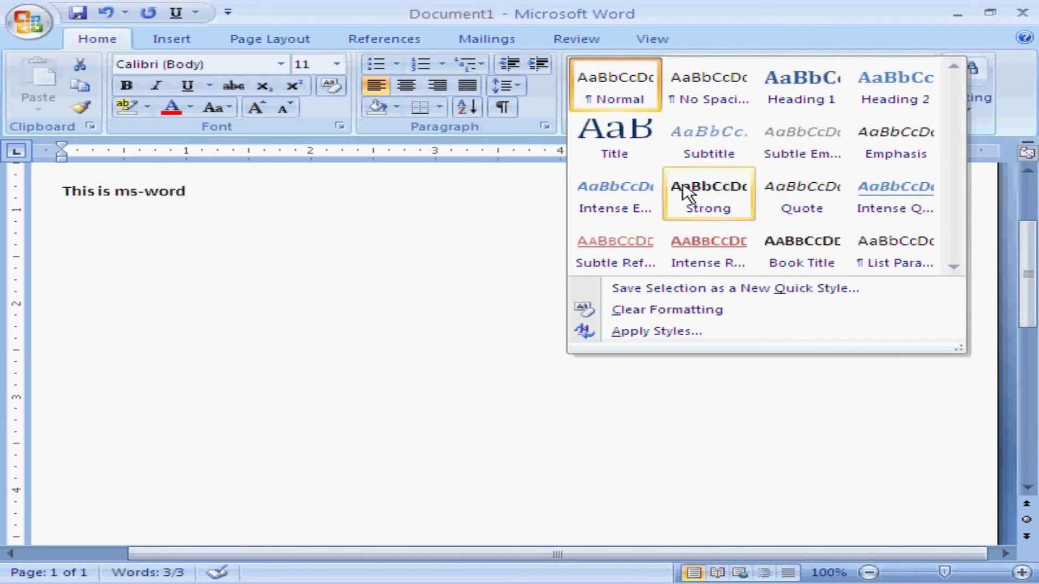
left_click(630, 192)
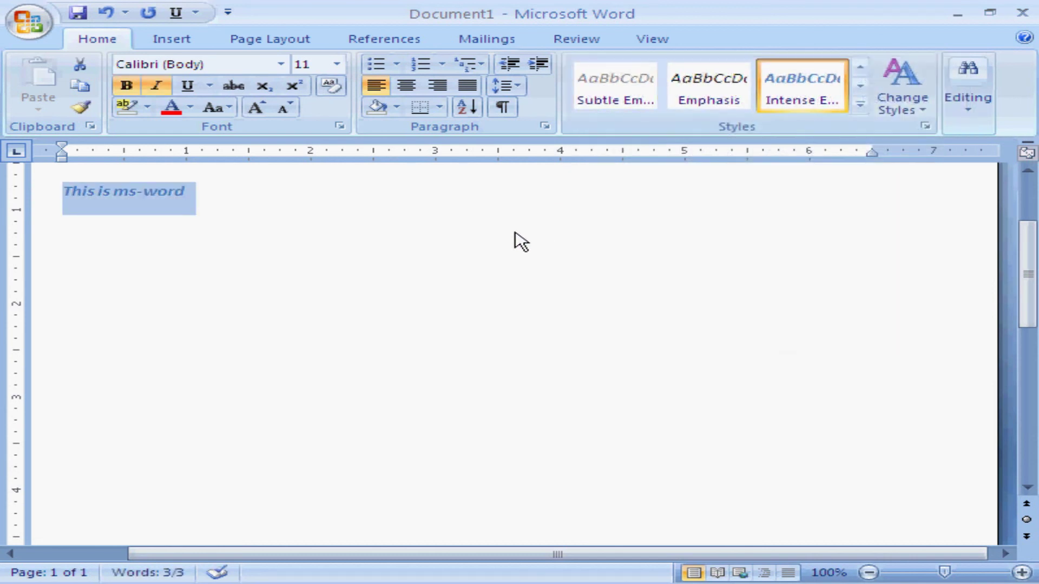
- Change the fonts of the document's styles to the built-in Aspect set (Verdana) and deselect the line
left_click(925, 115)
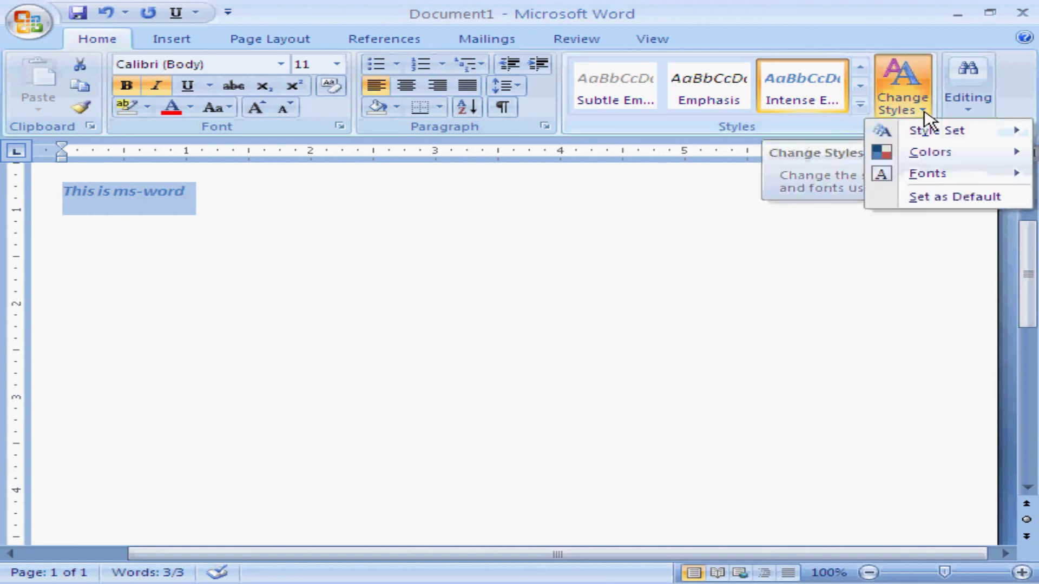
mouse_move(920, 132)
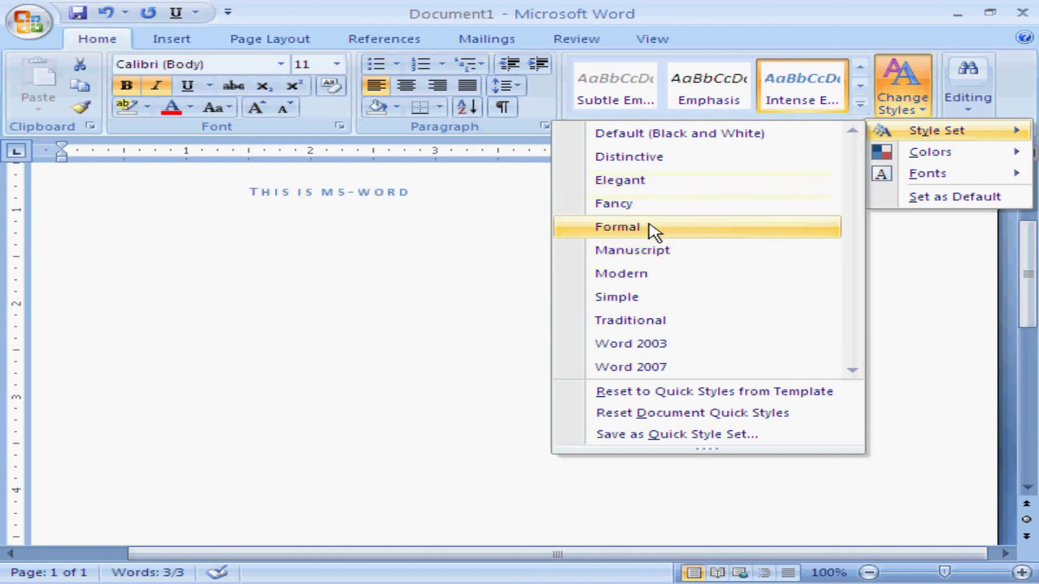
mouse_move(876, 154)
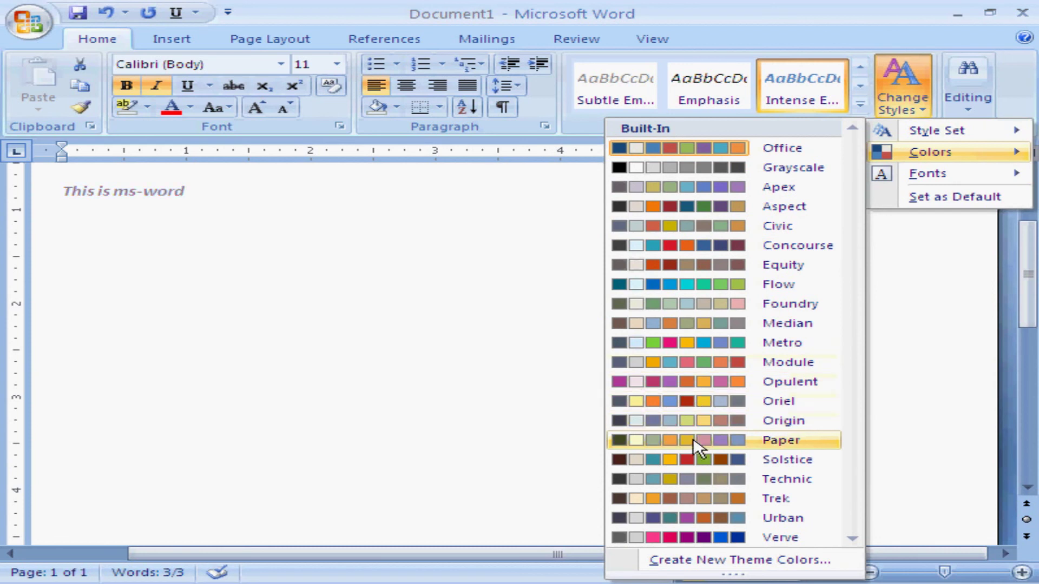
mouse_move(969, 174)
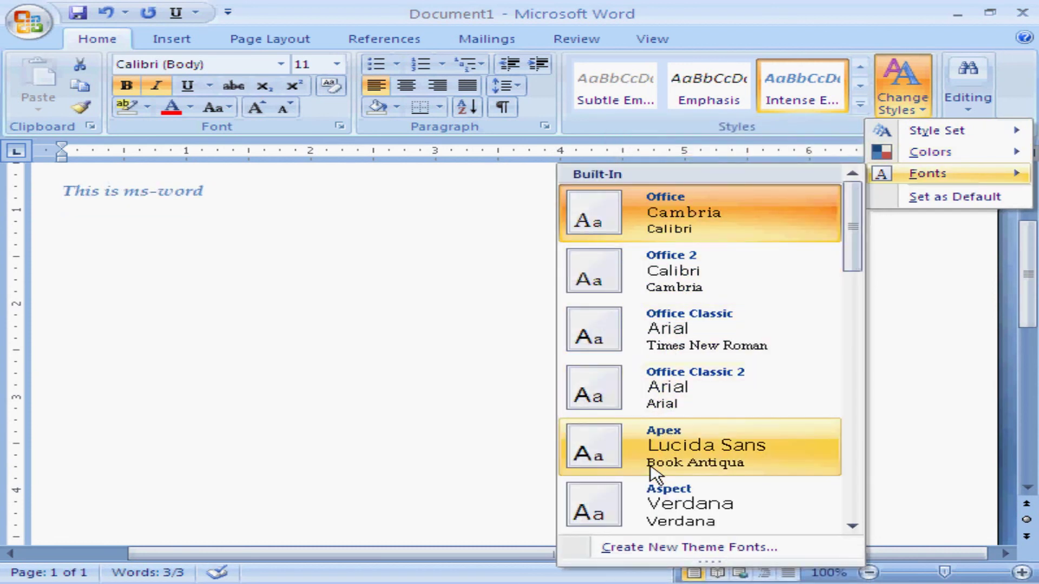
left_click(660, 512)
left_click(269, 204)
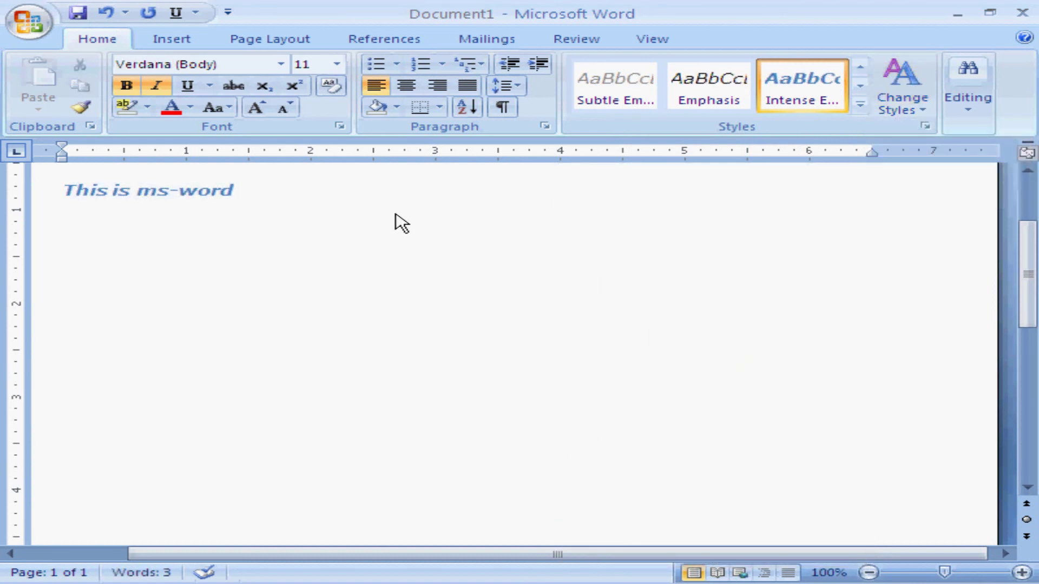